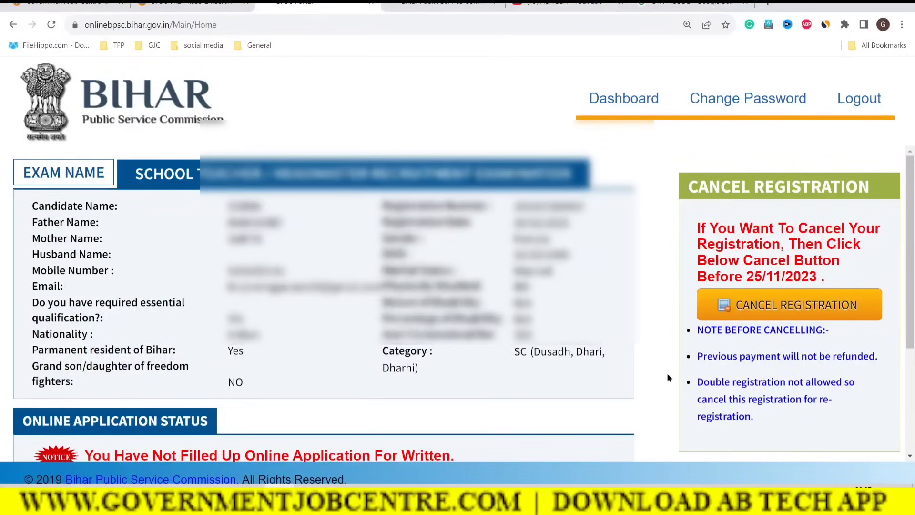
# Step: Open the Education Department School Teacher application form, dismiss the webcam error and allow camera access
pyautogui.moveTo(912, 246); pyautogui.dragTo(913, 298)
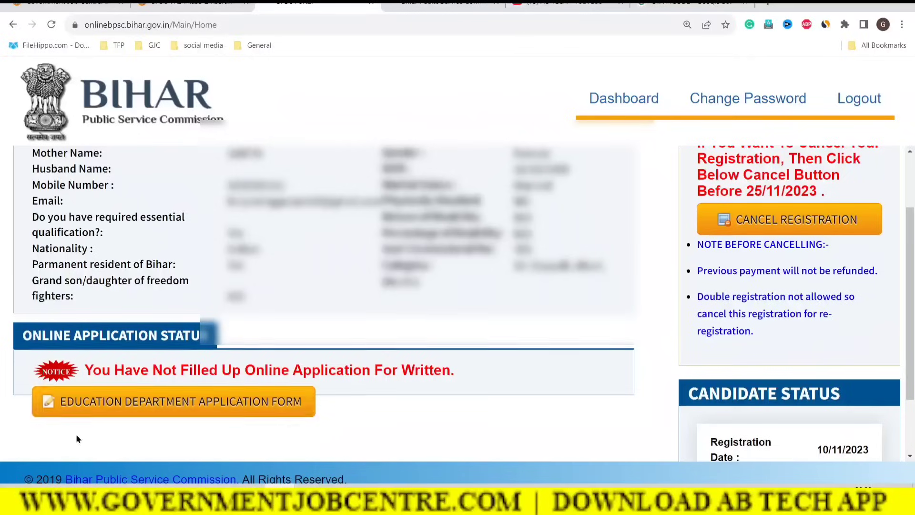
pyautogui.click(136, 404)
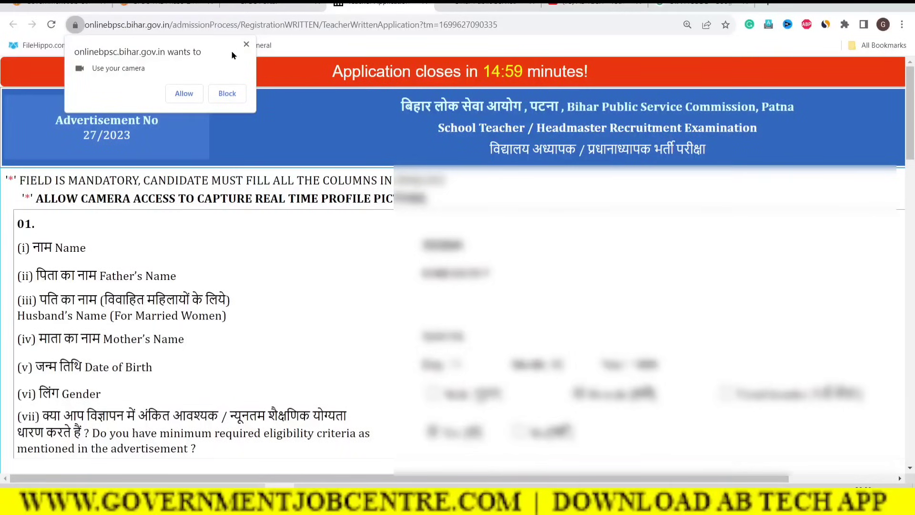
pyautogui.click(246, 45)
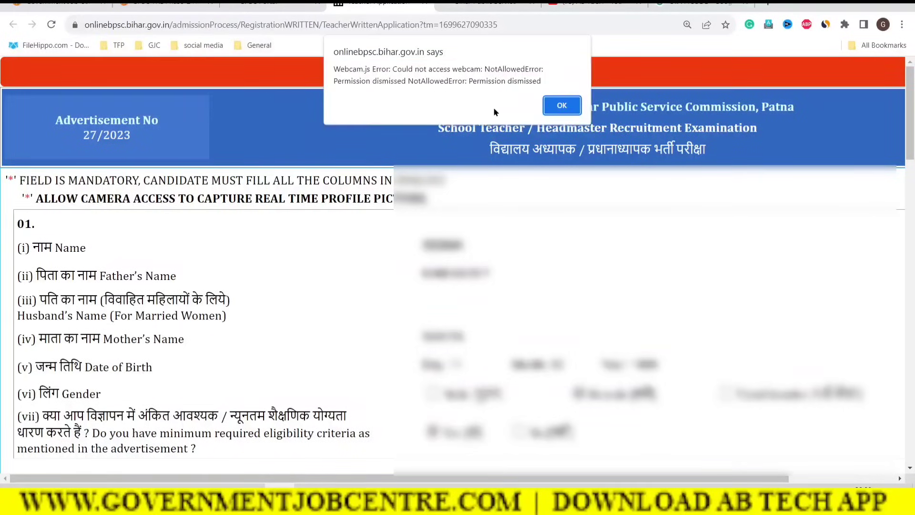
pyautogui.click(562, 105)
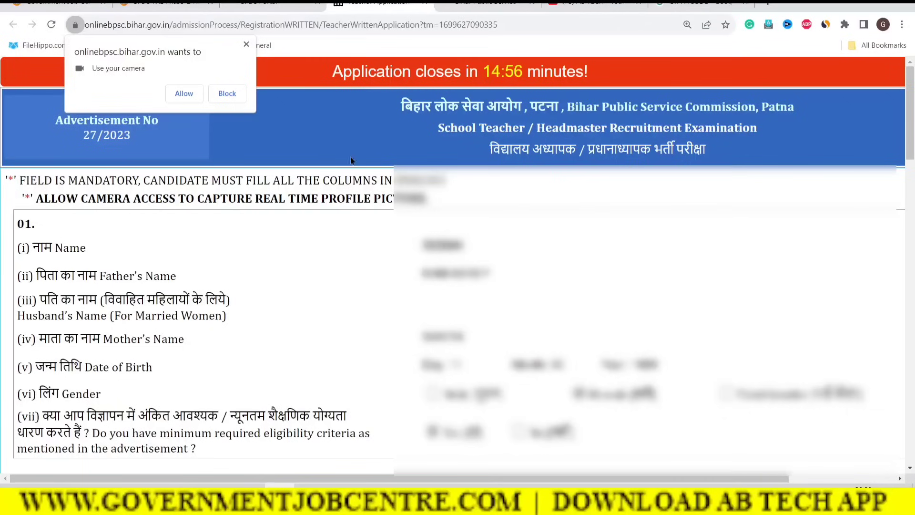
pyautogui.click(184, 94)
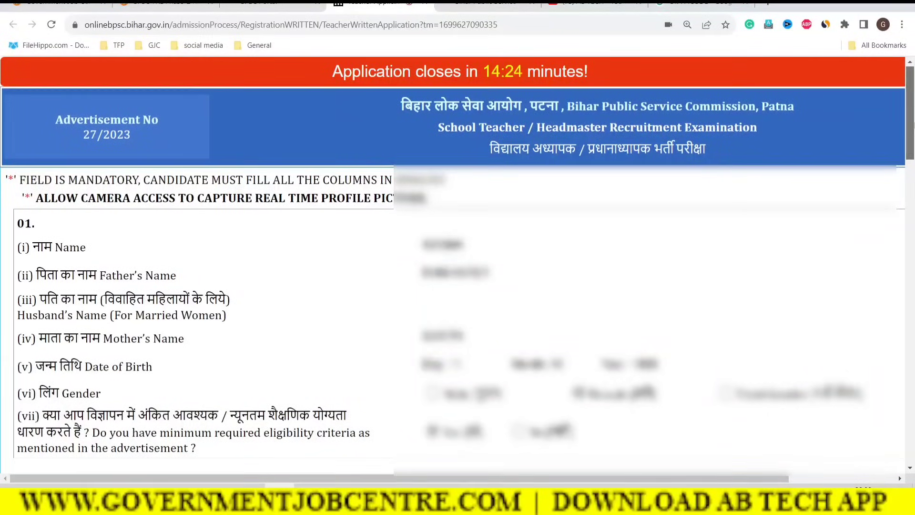
# Step: Advance to the next application page and bring up the Class 9-10 qualification section
pyautogui.scroll(-2, 912, 125)
pyautogui.moveTo(914, 146); pyautogui.dragTo(913, 428)
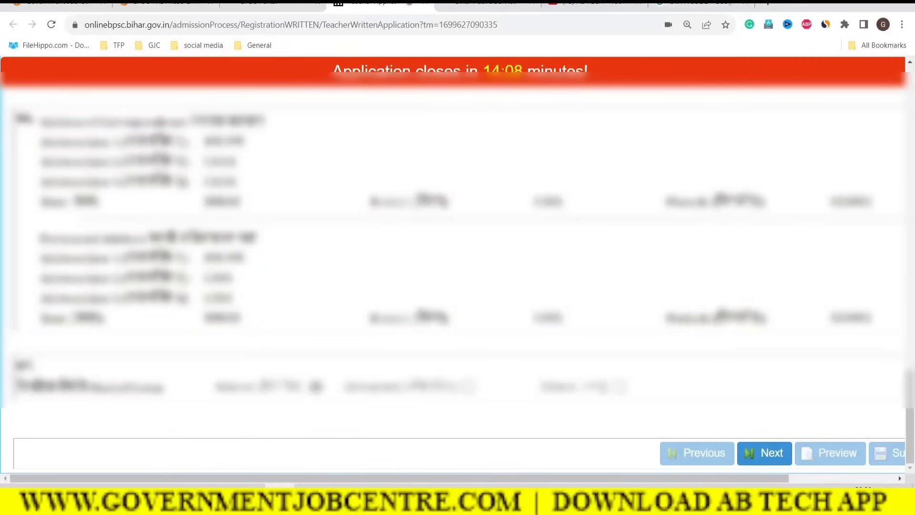
pyautogui.click(774, 460)
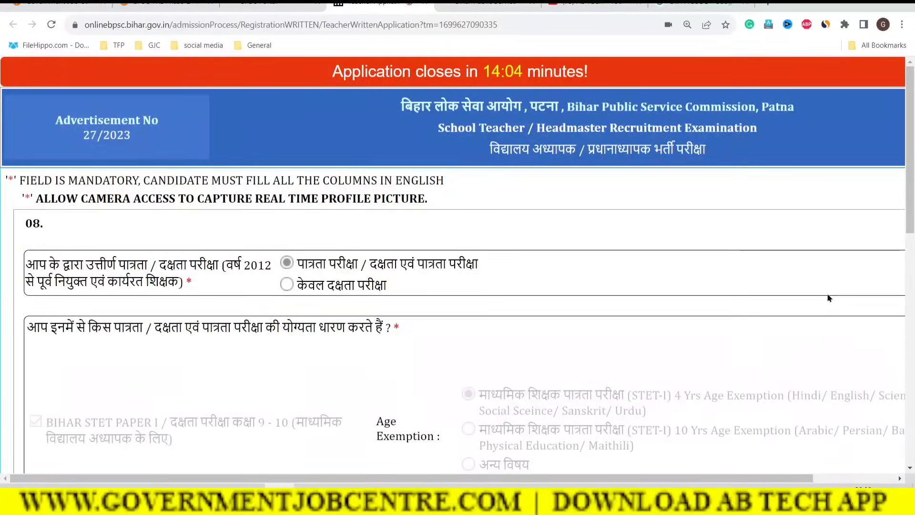
pyautogui.moveTo(909, 167); pyautogui.dragTo(909, 398)
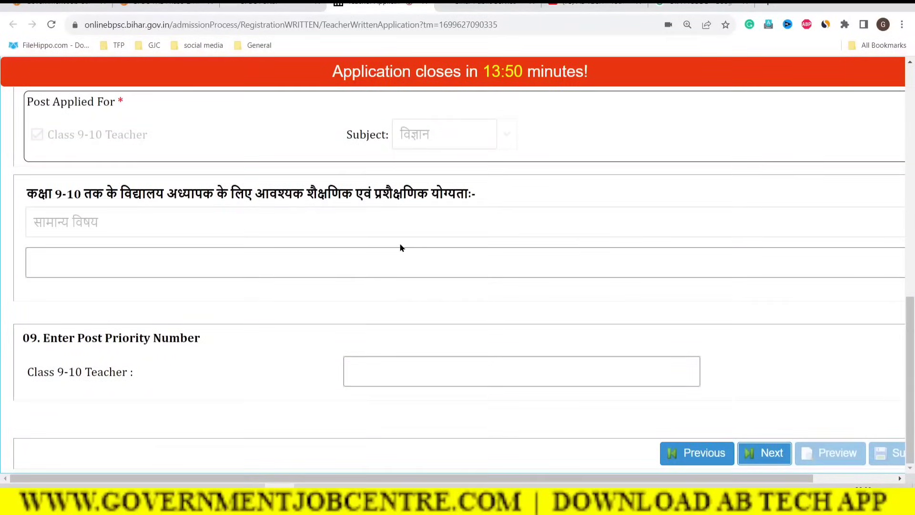
pyautogui.moveTo(42, 194); pyautogui.dragTo(472, 190)
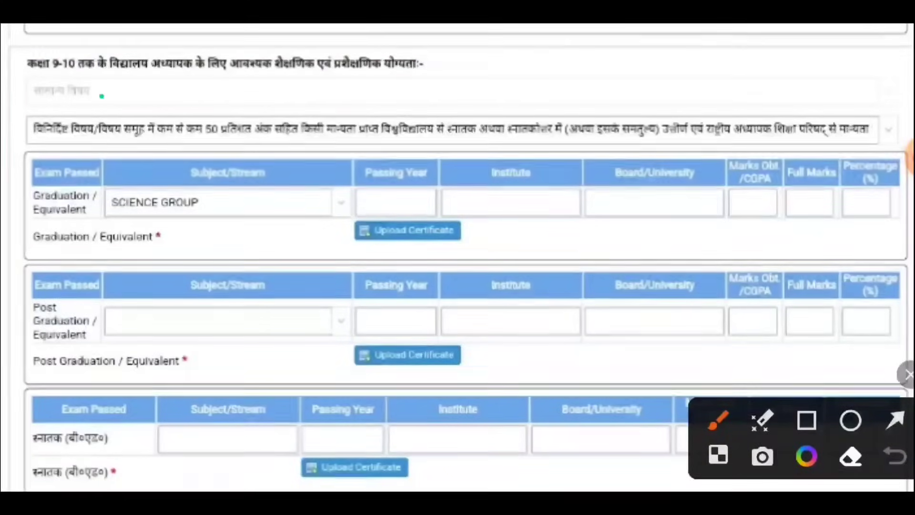
# Step: Tick the general subject and minimum 50 percent lines and circle the qualification dropdown in green
pyautogui.moveTo(101, 96)
pyautogui.mouseDown()
pyautogui.moveTo(116, 110)
pyautogui.moveTo(178, 79)
pyautogui.mouseUp()
pyautogui.moveTo(159, 128); pyautogui.dragTo(214, 116)
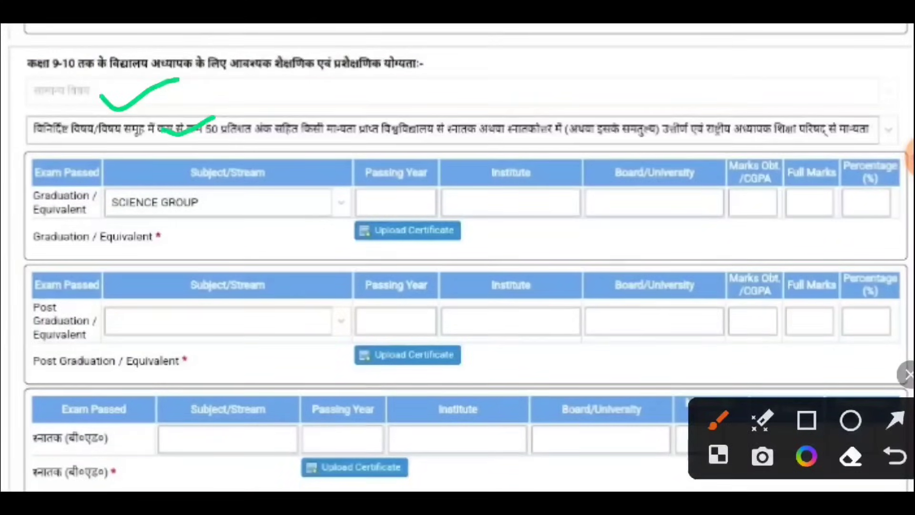
pyautogui.moveTo(884, 99)
pyautogui.mouseDown()
pyautogui.moveTo(896, 156)
pyautogui.moveTo(844, 110)
pyautogui.mouseUp()
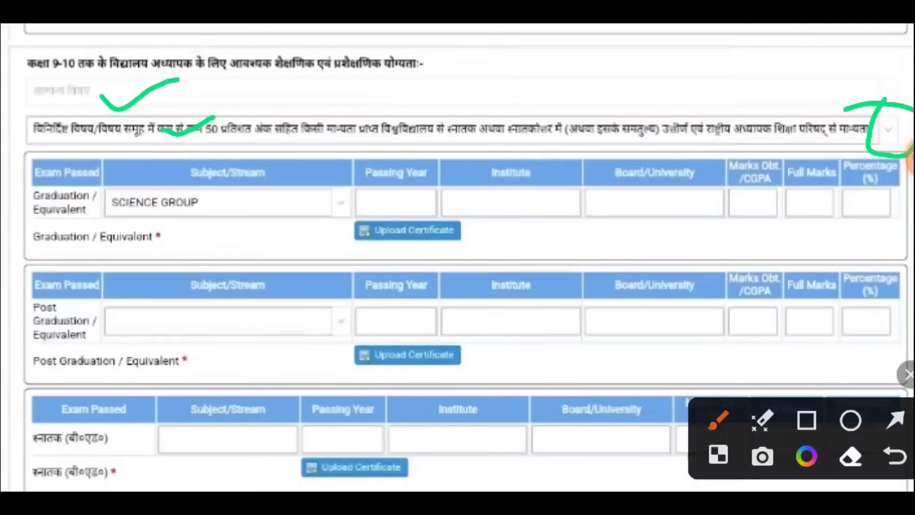
# Step: Undo those three marks and underline the whole general-subject qualification row instead
pyautogui.click(895, 456)
pyautogui.click(895, 456)
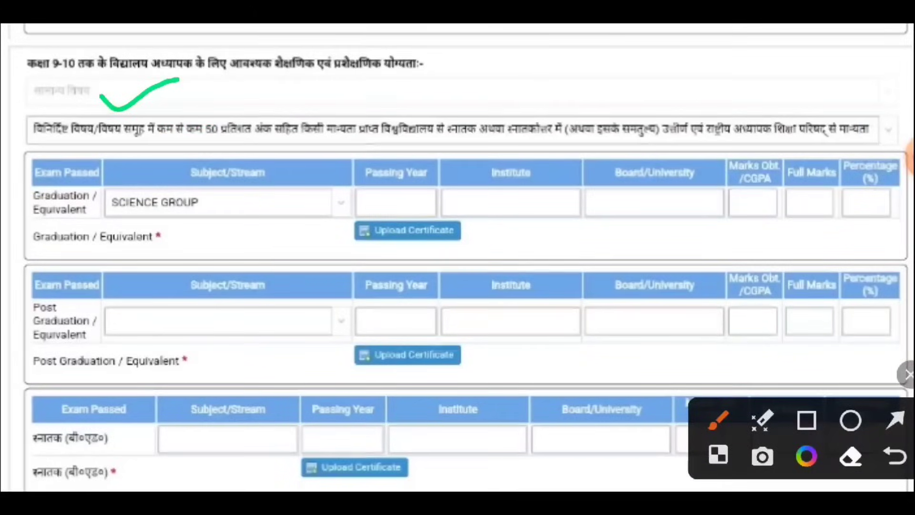
pyautogui.click(895, 456)
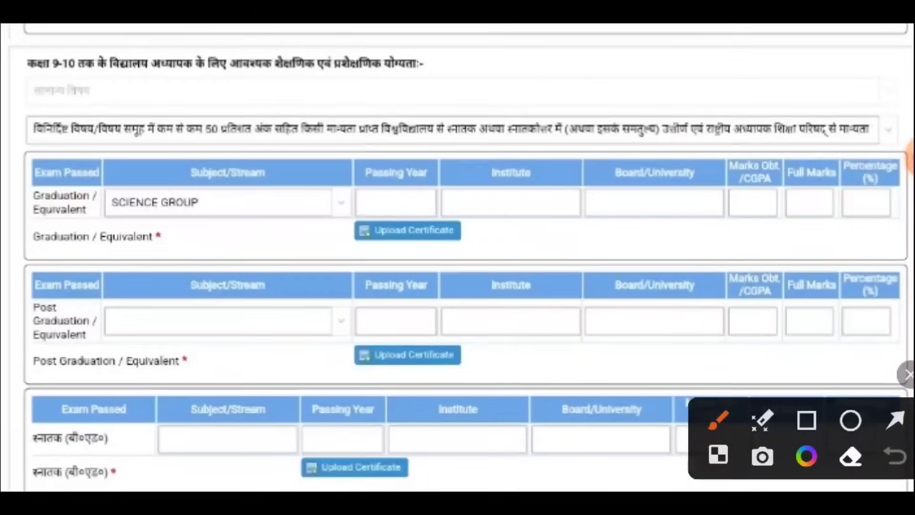
pyautogui.moveTo(50, 103); pyautogui.dragTo(529, 113)
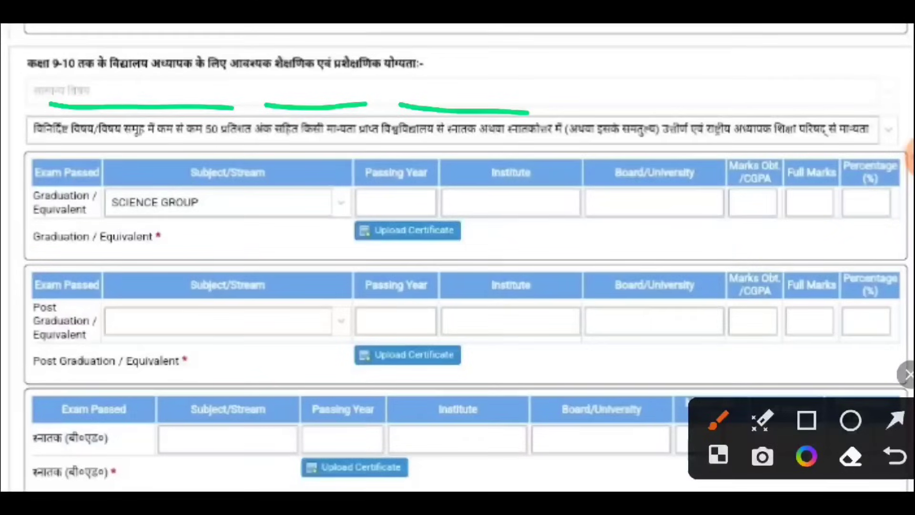
pyautogui.moveTo(564, 108); pyautogui.dragTo(876, 122)
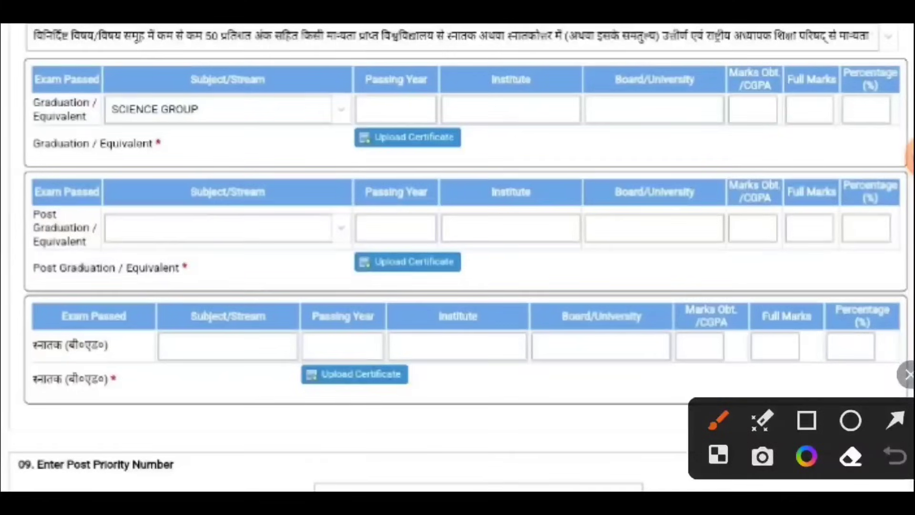
# Step: Tick the Graduation row's label, SCIENCE GROUP subject, year, institute, university and percentage, and circle its certificate upload
pyautogui.moveTo(9, 126); pyautogui.dragTo(81, 86)
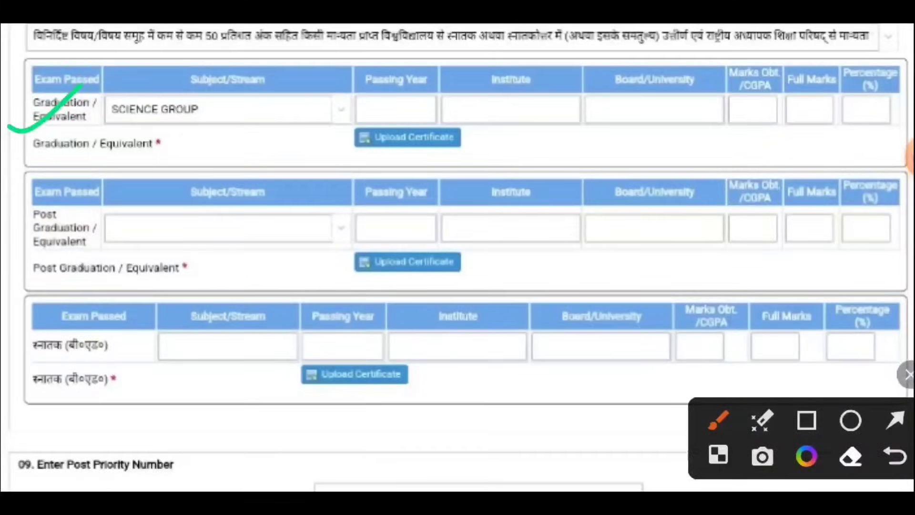
pyautogui.moveTo(324, 85)
pyautogui.mouseDown()
pyautogui.moveTo(317, 119)
pyautogui.moveTo(310, 89)
pyautogui.mouseUp()
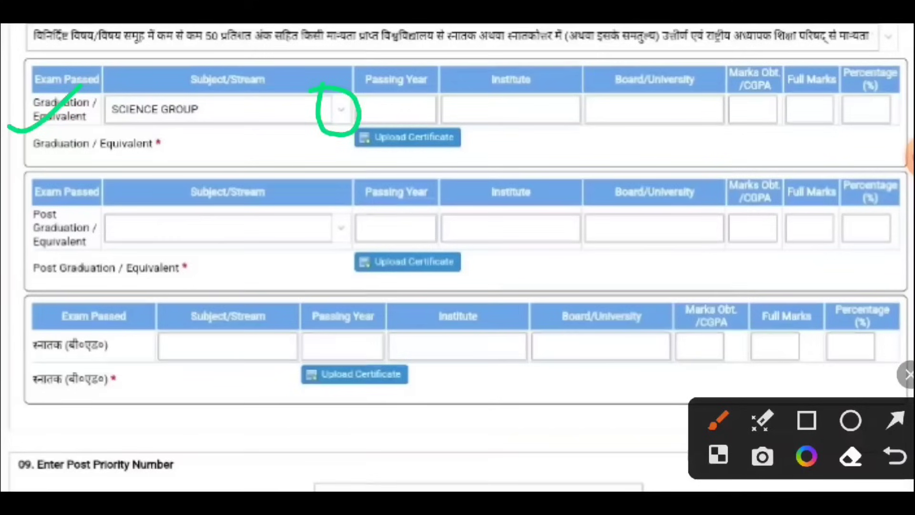
pyautogui.moveTo(170, 133); pyautogui.dragTo(235, 108)
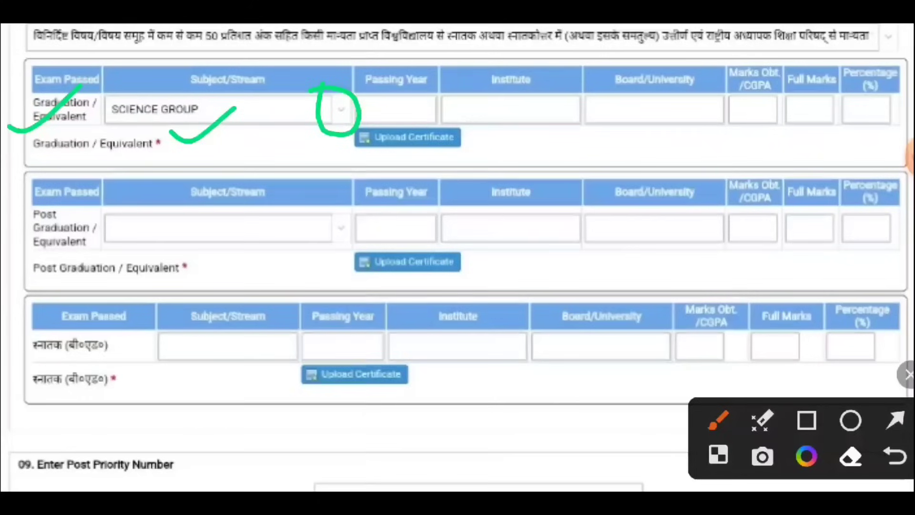
pyautogui.moveTo(373, 101); pyautogui.dragTo(445, 79)
pyautogui.moveTo(496, 114)
pyautogui.mouseDown()
pyautogui.moveTo(508, 121)
pyautogui.moveTo(557, 94)
pyautogui.mouseUp()
pyautogui.moveTo(602, 116)
pyautogui.mouseDown()
pyautogui.moveTo(681, 95)
pyautogui.moveTo(718, 126)
pyautogui.moveTo(841, 99)
pyautogui.mouseUp()
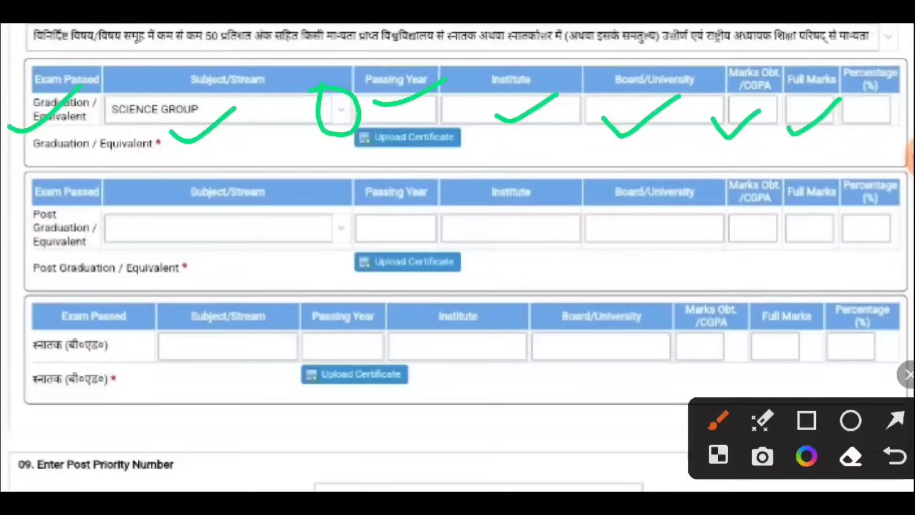
pyautogui.moveTo(849, 133); pyautogui.dragTo(903, 103)
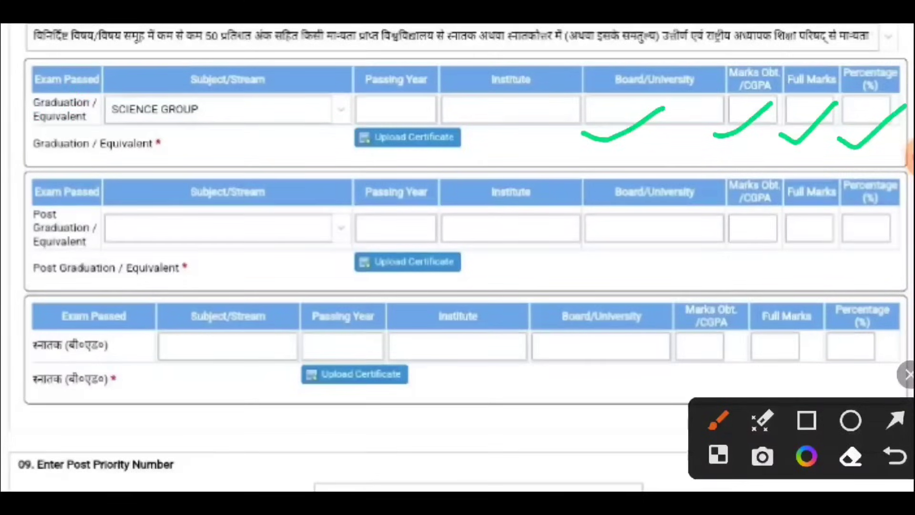
pyautogui.moveTo(479, 129)
pyautogui.mouseDown()
pyautogui.moveTo(345, 120)
pyautogui.moveTo(477, 164)
pyautogui.moveTo(426, 115)
pyautogui.mouseUp()
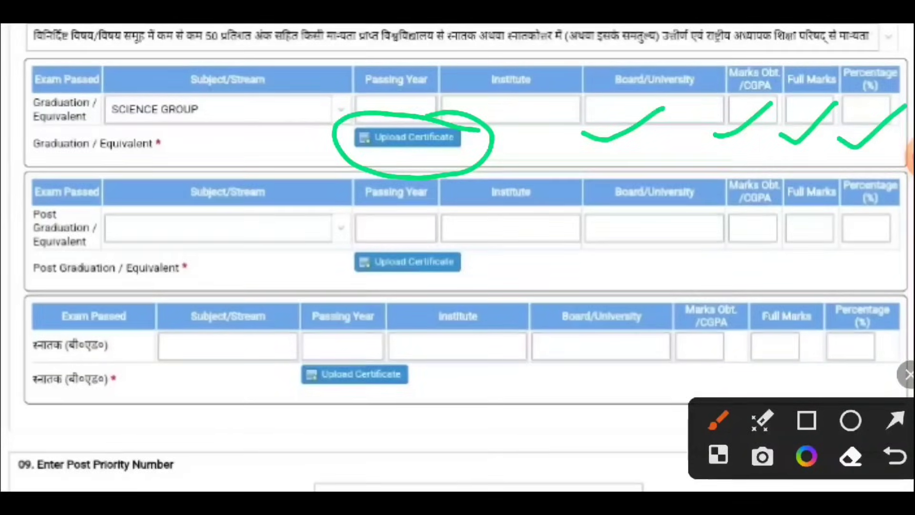
# Step: Mark the Post Graduation row fields and its marks box
pyautogui.moveTo(233, 272); pyautogui.dragTo(257, 256)
pyautogui.moveTo(448, 256); pyautogui.dragTo(463, 247)
pyautogui.moveTo(565, 260); pyautogui.dragTo(589, 247)
pyautogui.moveTo(691, 252); pyautogui.dragTo(739, 230)
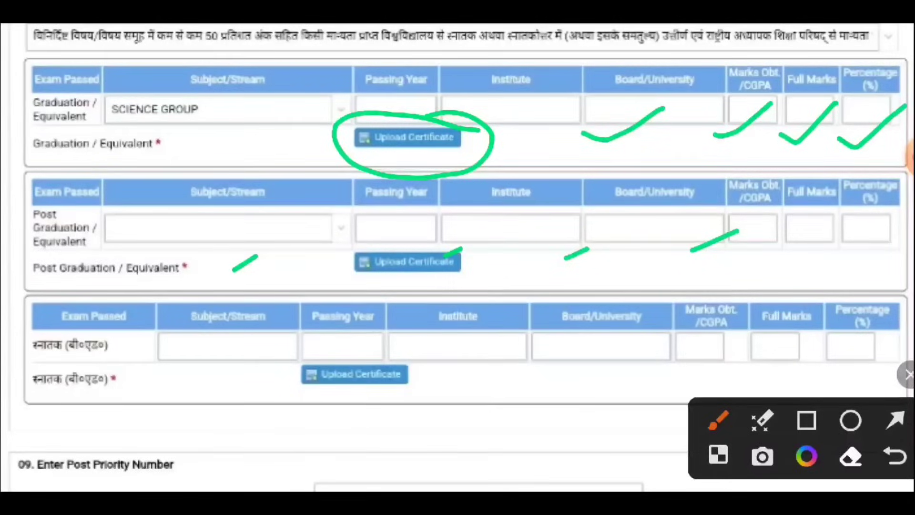
# Step: Mark the B.Ed row label, fields and subject/stream, then clear all marks and close the overlay
pyautogui.moveTo(82, 356)
pyautogui.mouseDown()
pyautogui.moveTo(98, 360)
pyautogui.moveTo(150, 325)
pyautogui.mouseUp()
pyautogui.moveTo(214, 395); pyautogui.dragTo(235, 381)
pyautogui.moveTo(446, 387); pyautogui.dragTo(468, 375)
pyautogui.moveTo(518, 399); pyautogui.dragTo(542, 391)
pyautogui.moveTo(648, 378); pyautogui.dragTo(667, 371)
pyautogui.moveTo(753, 371); pyautogui.dragTo(771, 365)
pyautogui.moveTo(842, 382); pyautogui.dragTo(881, 364)
pyautogui.moveTo(210, 317)
pyautogui.mouseDown()
pyautogui.moveTo(264, 359)
pyautogui.moveTo(163, 348)
pyautogui.mouseUp()
pyautogui.click(907, 375)
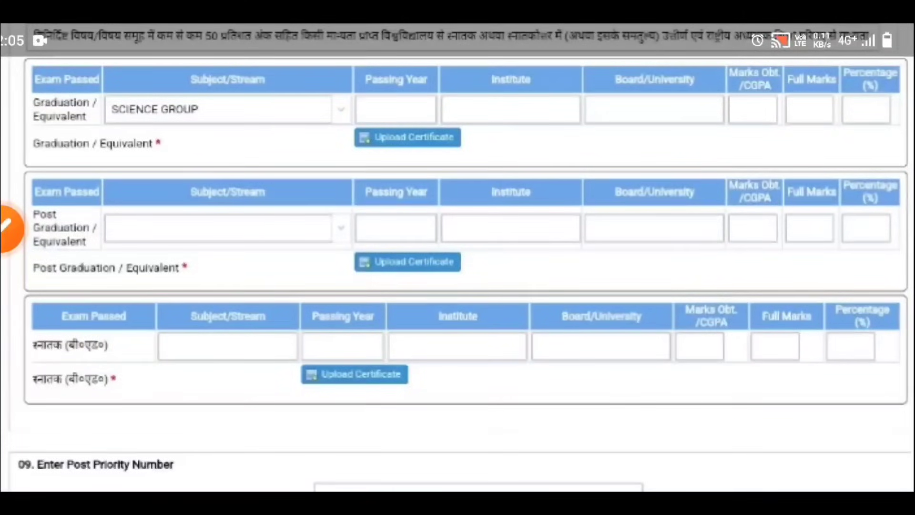
# Step: Reopen the drawing overlay, mark the B.Ed. row fields, then clear the marks and close it
pyautogui.click(457, 258)
pyautogui.click(457, 258)
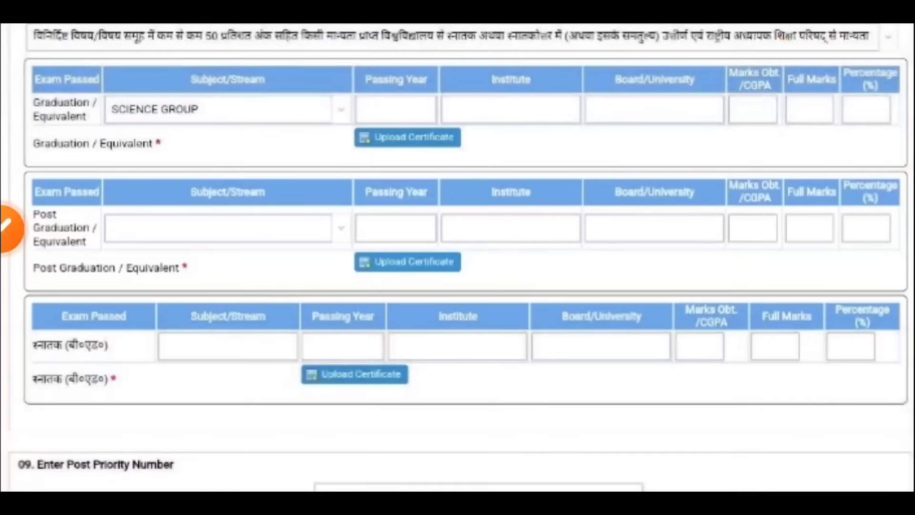
pyautogui.click(9, 229)
pyautogui.moveTo(160, 387)
pyautogui.mouseDown()
pyautogui.moveTo(194, 363)
pyautogui.moveTo(249, 362)
pyautogui.mouseUp()
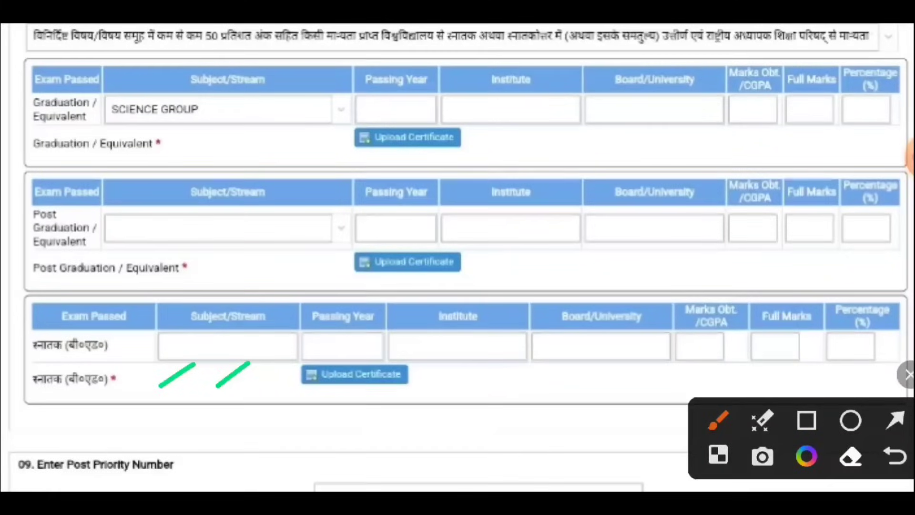
pyautogui.moveTo(157, 314)
pyautogui.mouseDown()
pyautogui.moveTo(257, 319)
pyautogui.moveTo(165, 302)
pyautogui.mouseUp()
pyautogui.moveTo(446, 367); pyautogui.dragTo(485, 360)
pyautogui.moveTo(624, 363); pyautogui.dragTo(662, 355)
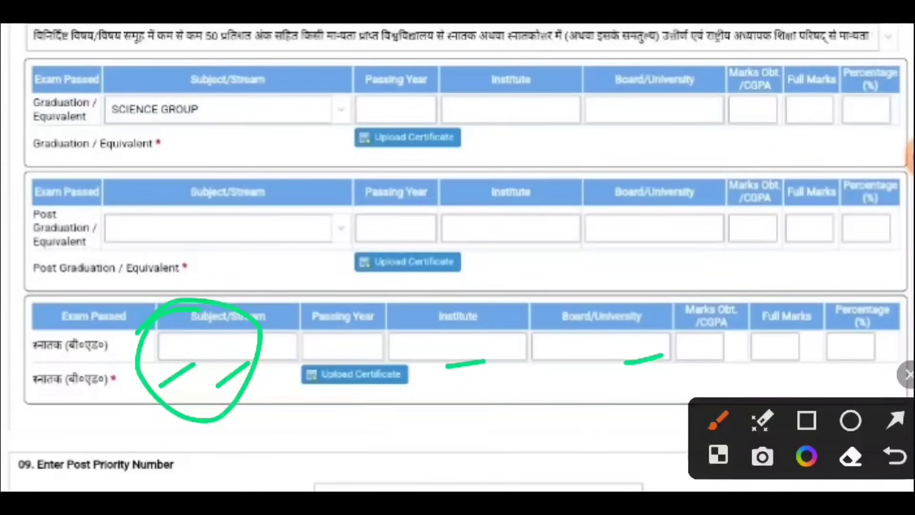
pyautogui.moveTo(784, 364); pyautogui.dragTo(868, 344)
pyautogui.moveTo(307, 419)
pyautogui.mouseDown()
pyautogui.moveTo(303, 351)
pyautogui.moveTo(355, 436)
pyautogui.mouseUp()
pyautogui.click(909, 374)
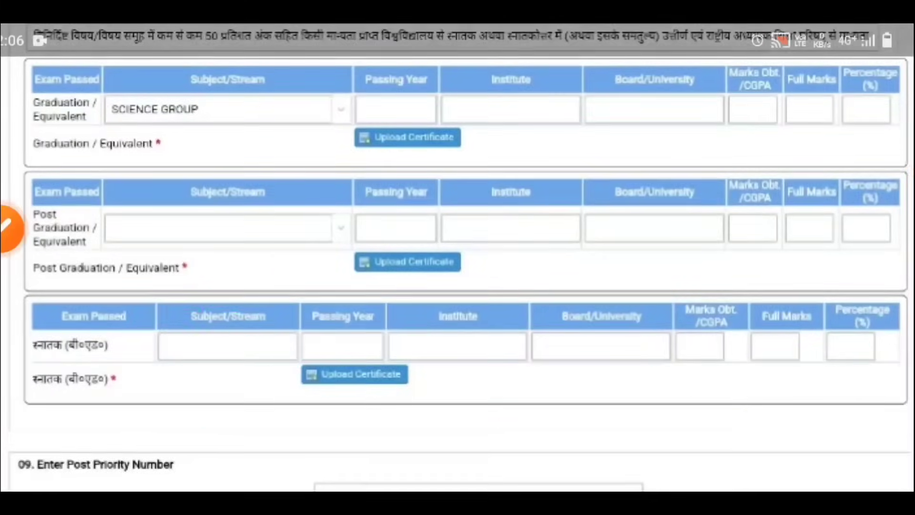
# Step: Scroll down to section 09 and highlight the Post Priority Number heading
pyautogui.scroll(-1, 457, 257)
pyautogui.scroll(-3, 458, 258)
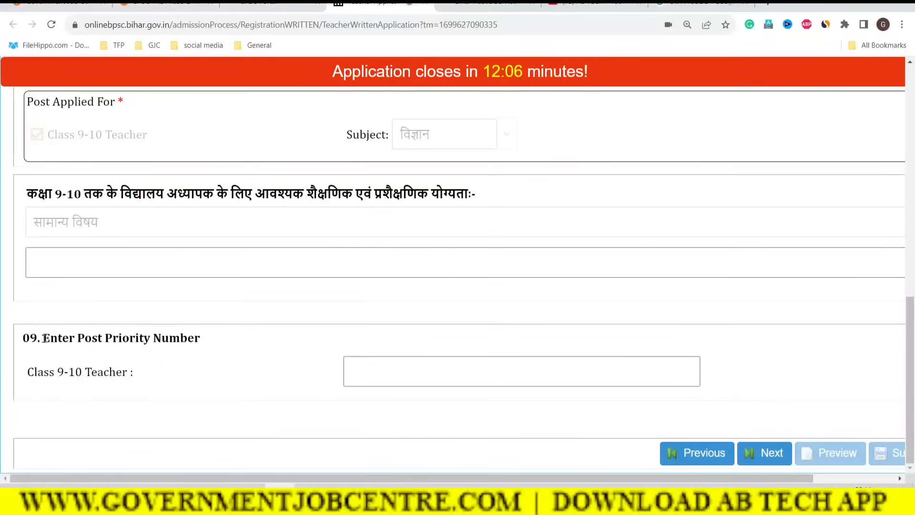
pyautogui.moveTo(43, 337); pyautogui.dragTo(204, 340)
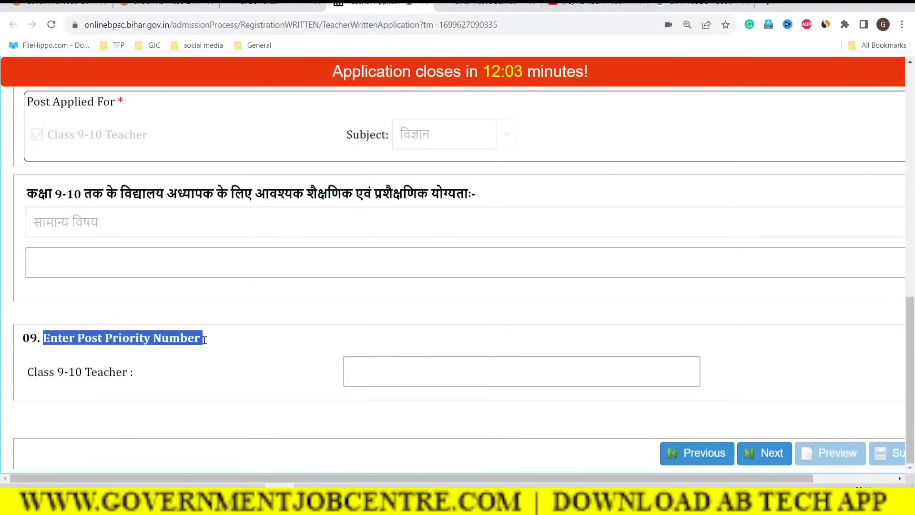
# Step: Enter 1 as the Class 9-10 Teacher post priority number
pyautogui.click(134, 376)
pyautogui.moveTo(135, 375); pyautogui.dragTo(50, 374)
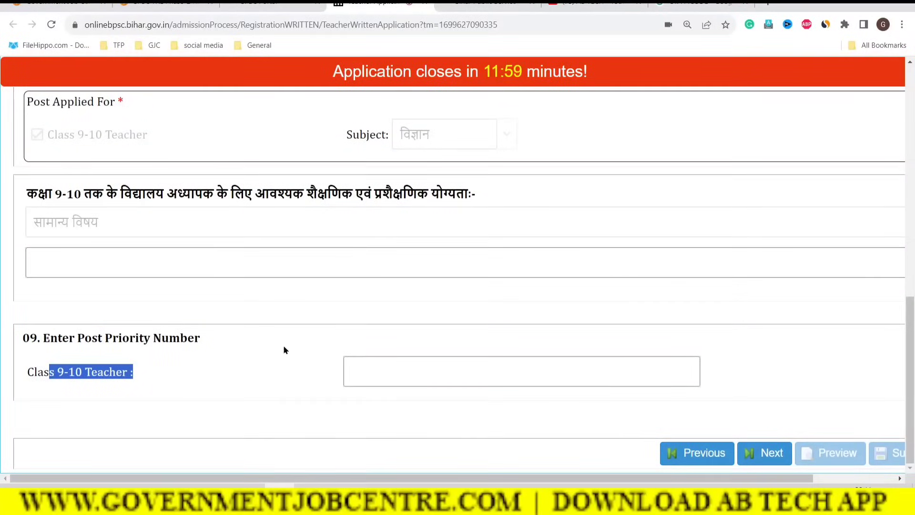
pyautogui.click(371, 358)
pyautogui.write('1')
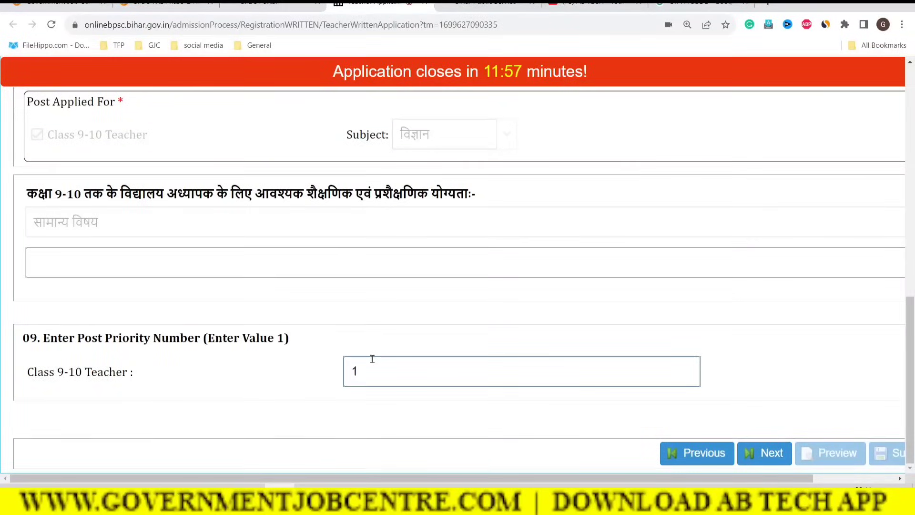
pyautogui.click(301, 390)
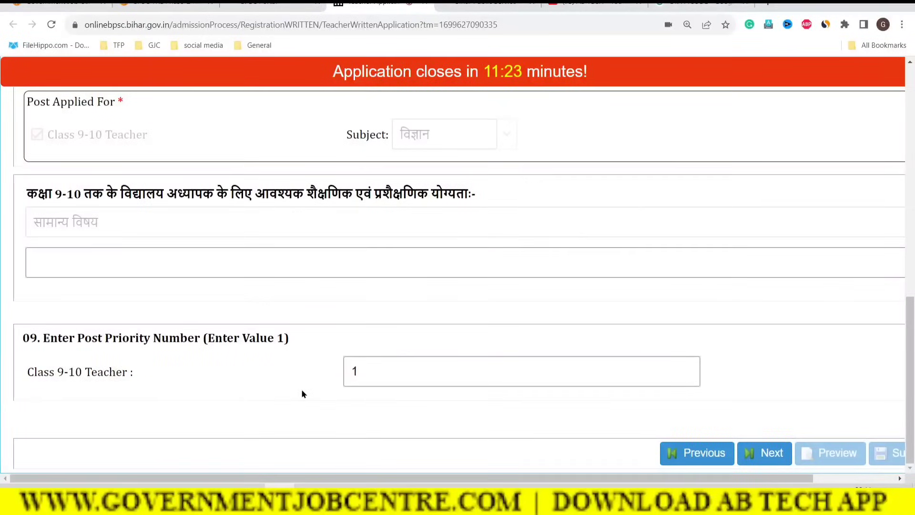
pyautogui.click(365, 377)
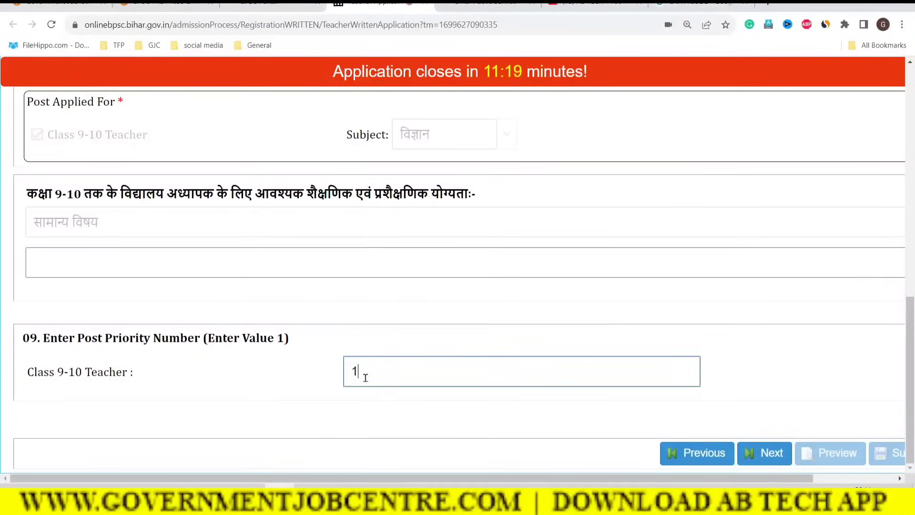
pyautogui.click(310, 403)
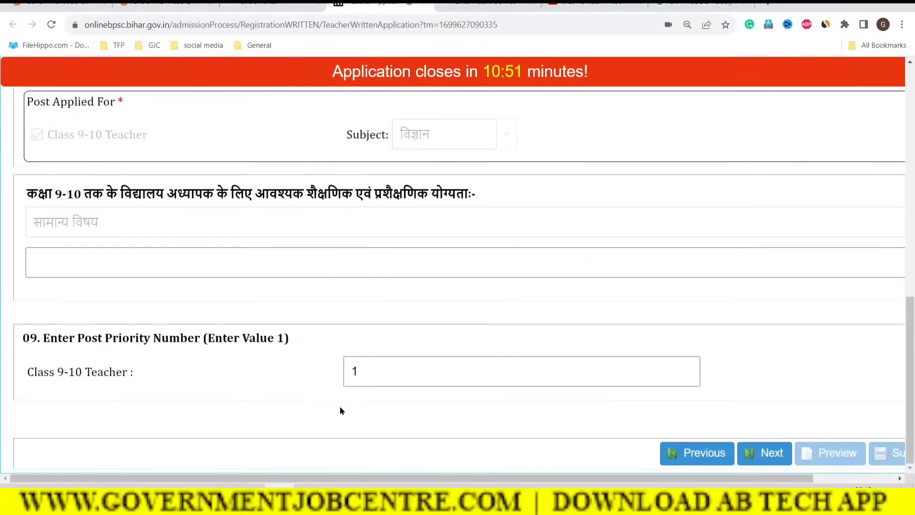
# Step: Advance to the Choose Your District Priority page, then switch to the governmentjobcentre article tab
pyautogui.click(769, 452)
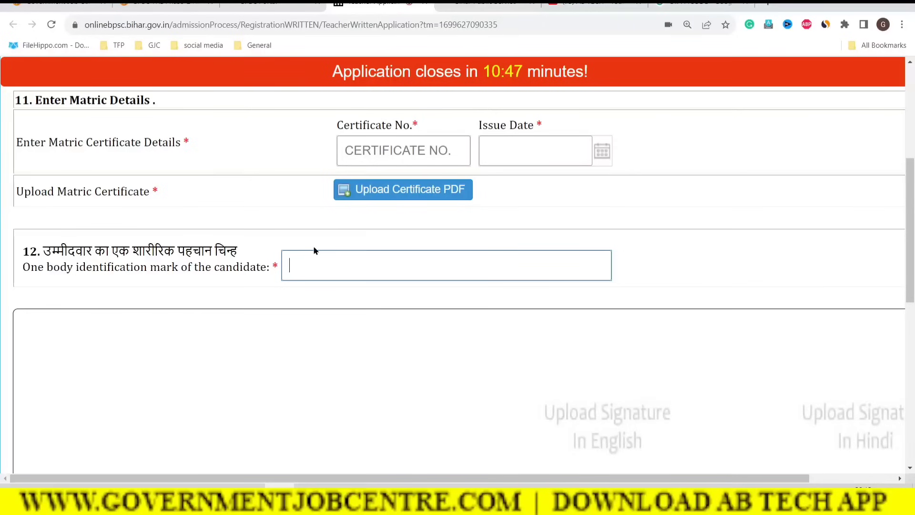
pyautogui.moveTo(909, 262); pyautogui.dragTo(907, 93)
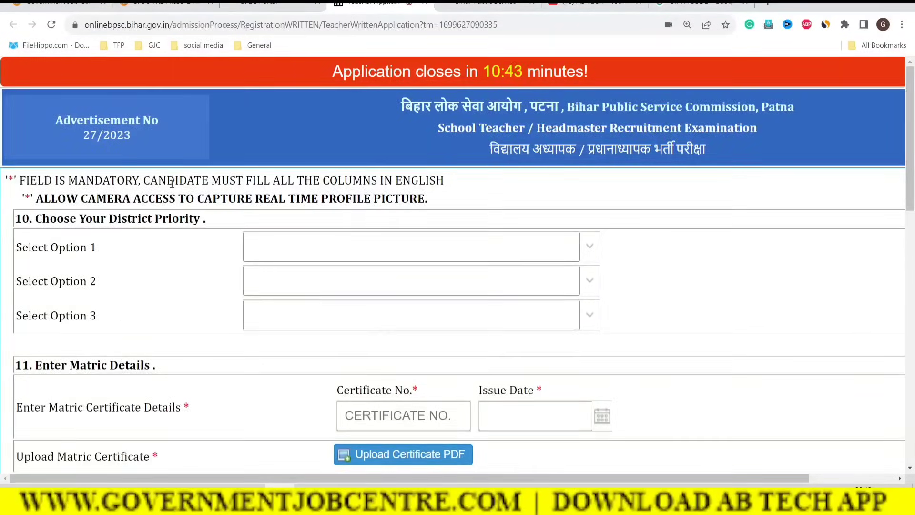
pyautogui.moveTo(37, 219); pyautogui.dragTo(205, 219)
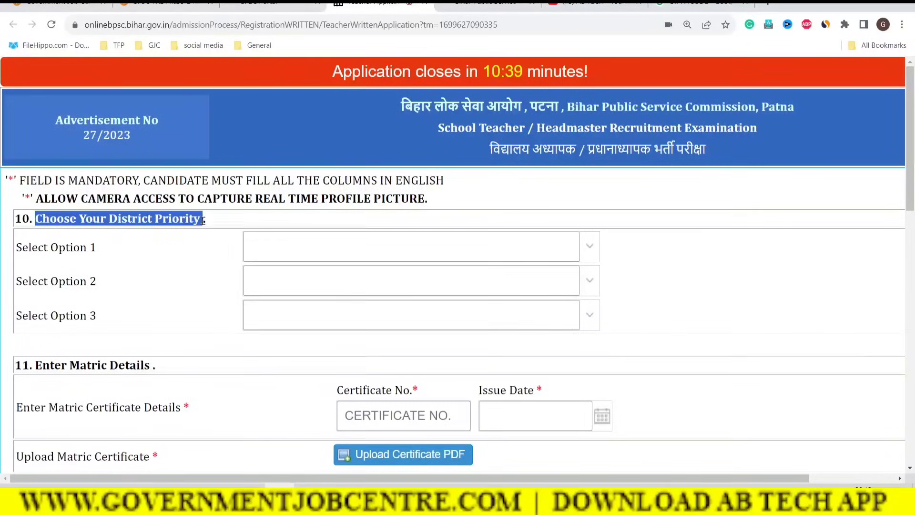
pyautogui.click(198, 265)
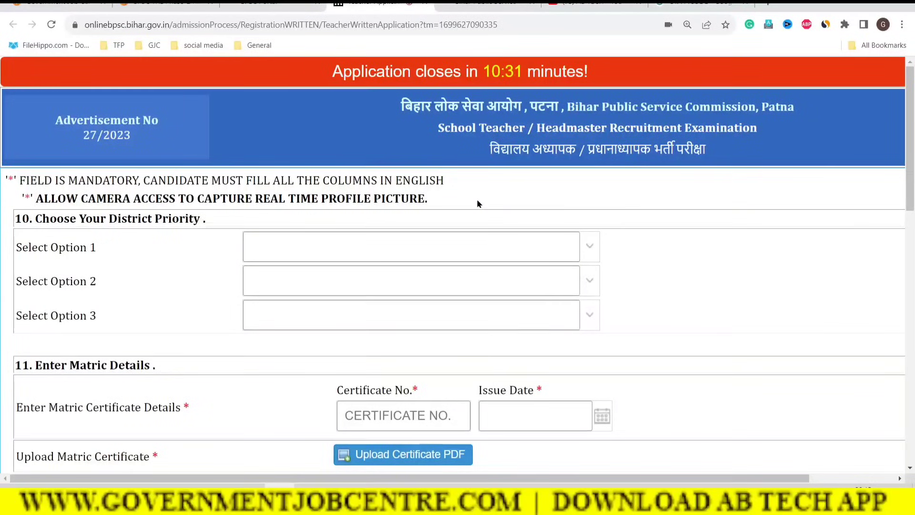
pyautogui.hotkey('ctrl', '2')
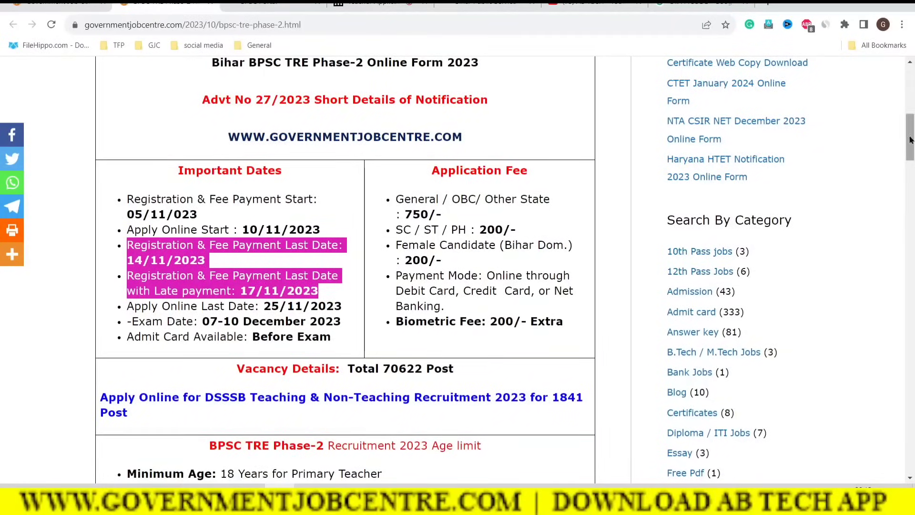
# Step: Find the Download District Wise Vacancy List row and open the Class 9-10 list
pyautogui.scroll(-10, 345, 267)
pyautogui.scroll(-15, 387, 275)
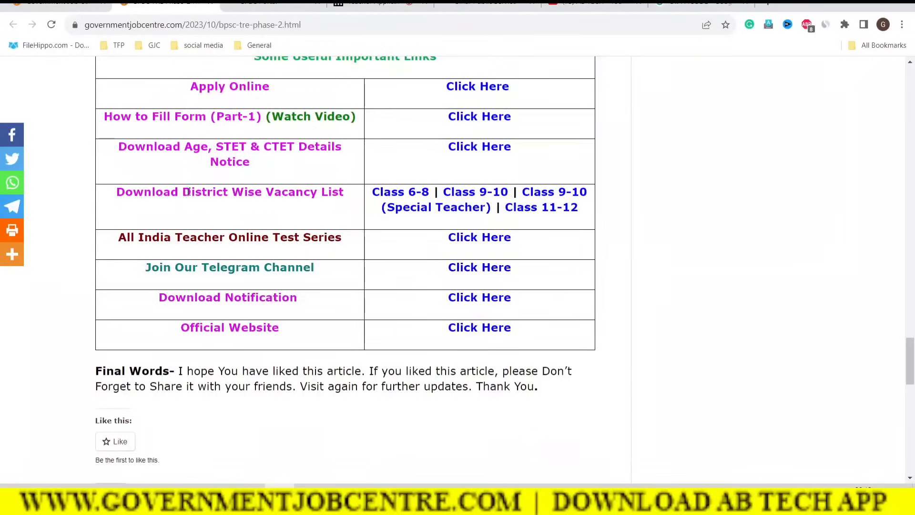
pyautogui.moveTo(118, 192); pyautogui.dragTo(338, 187)
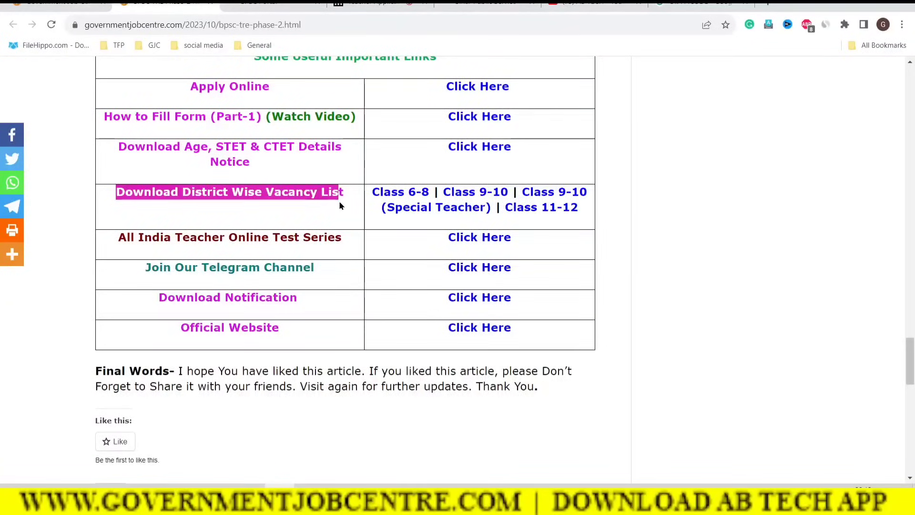
pyautogui.click(381, 200)
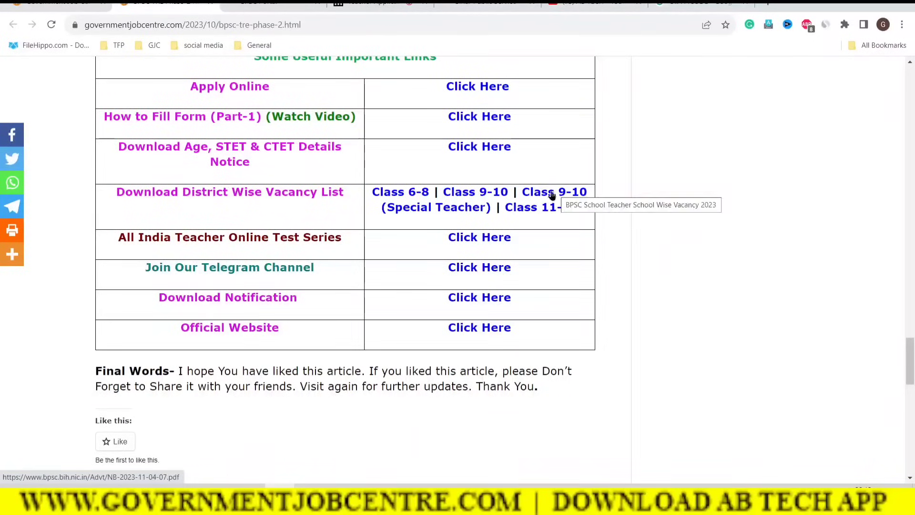
pyautogui.click(495, 194)
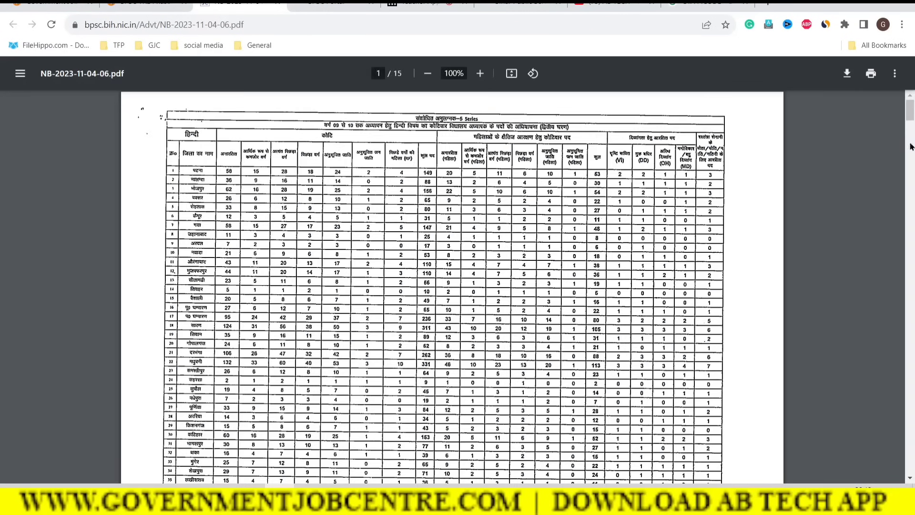
# Step: Scroll through the Class 9-10 vacancy PDF, then return to the BPSC Portal tab
pyautogui.moveTo(912, 112); pyautogui.dragTo(896, 95)
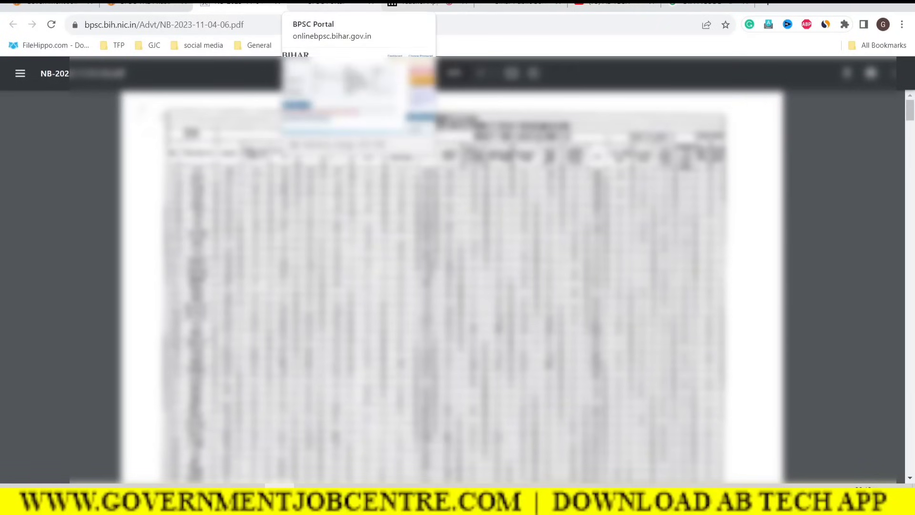
pyautogui.click(329, 4)
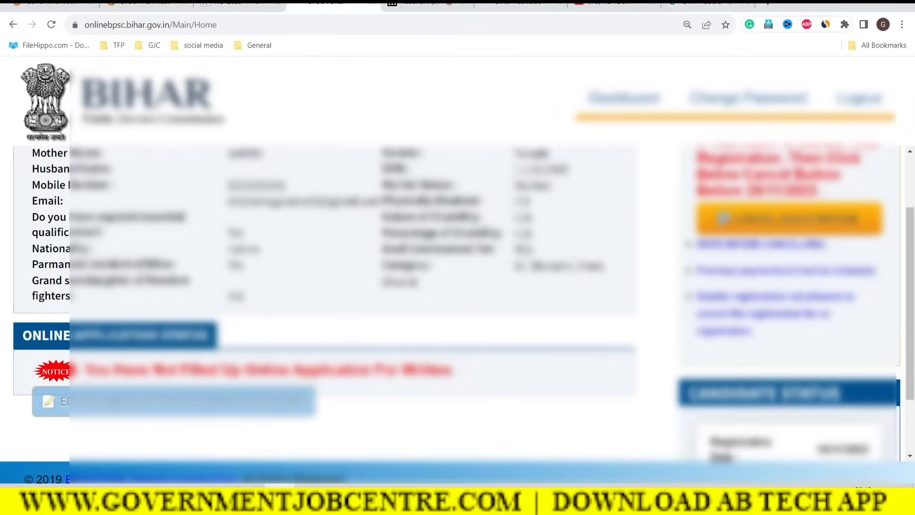
# Step: On the application form tab, choose GAYA, AURANGABAD and ARARIA as district priorities 1, 2 and 3
pyautogui.click(519, 4)
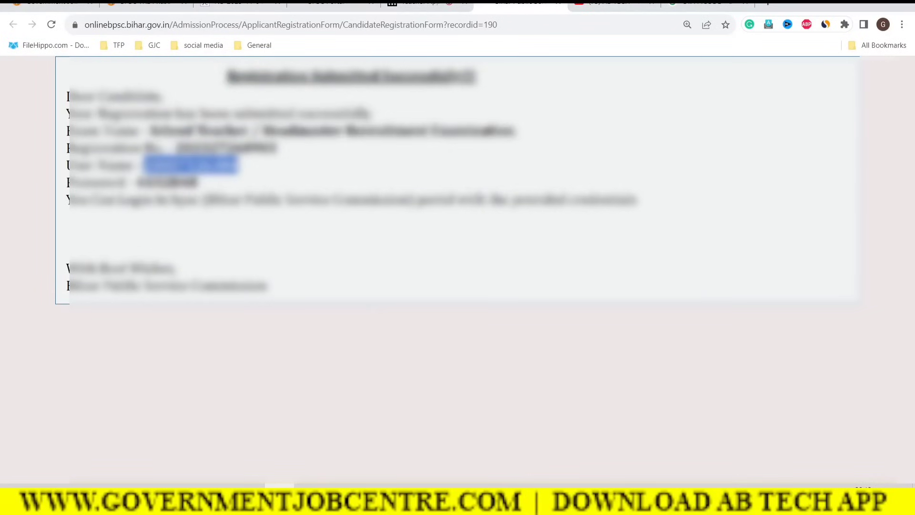
pyautogui.click(420, 4)
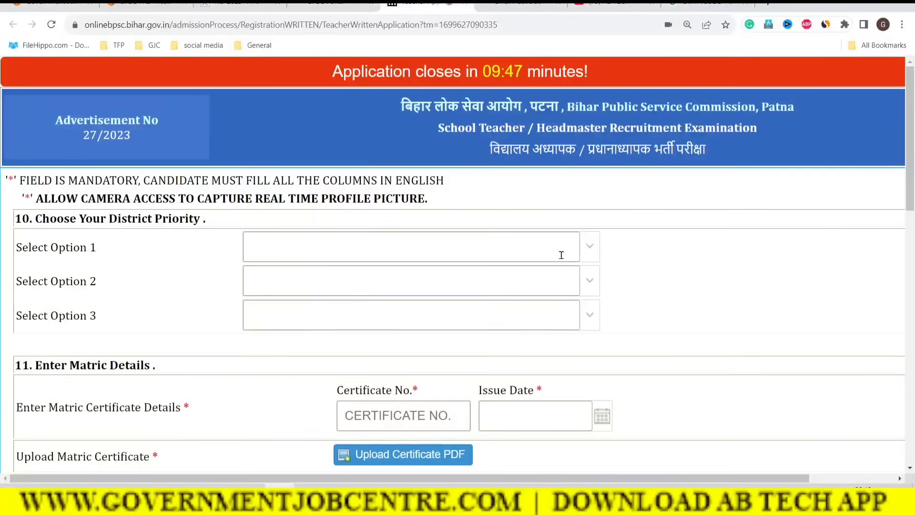
pyautogui.click(590, 246)
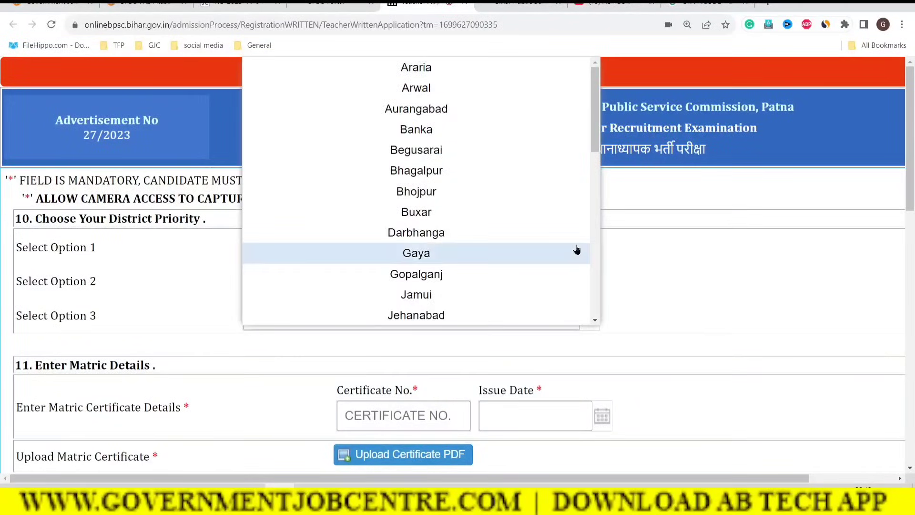
pyautogui.click(413, 253)
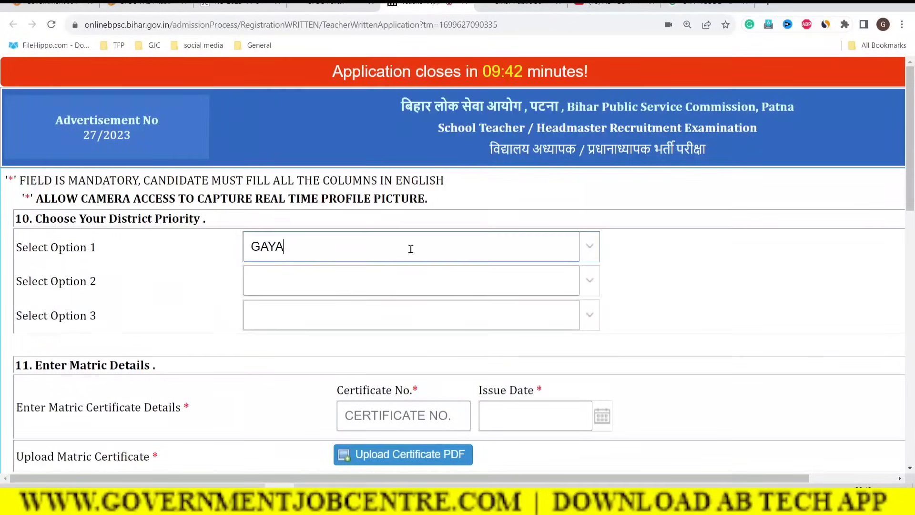
pyautogui.click(592, 281)
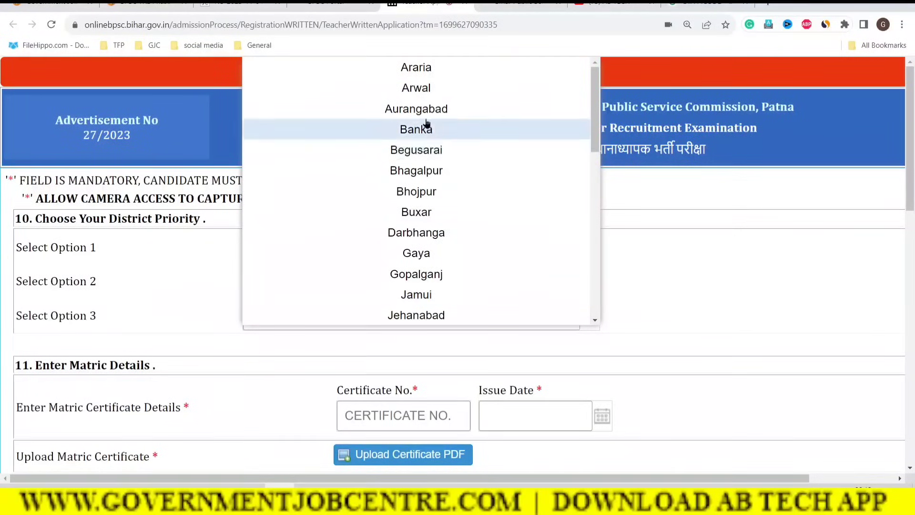
pyautogui.click(406, 110)
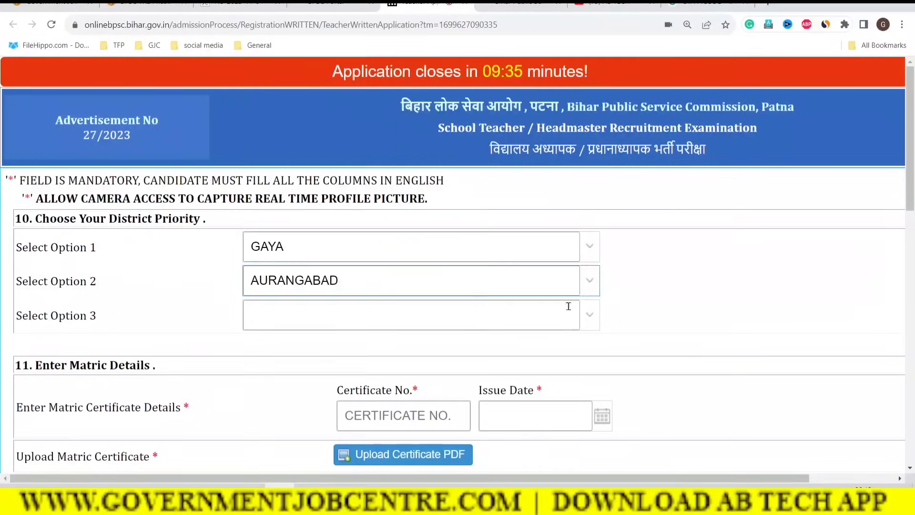
pyautogui.click(595, 315)
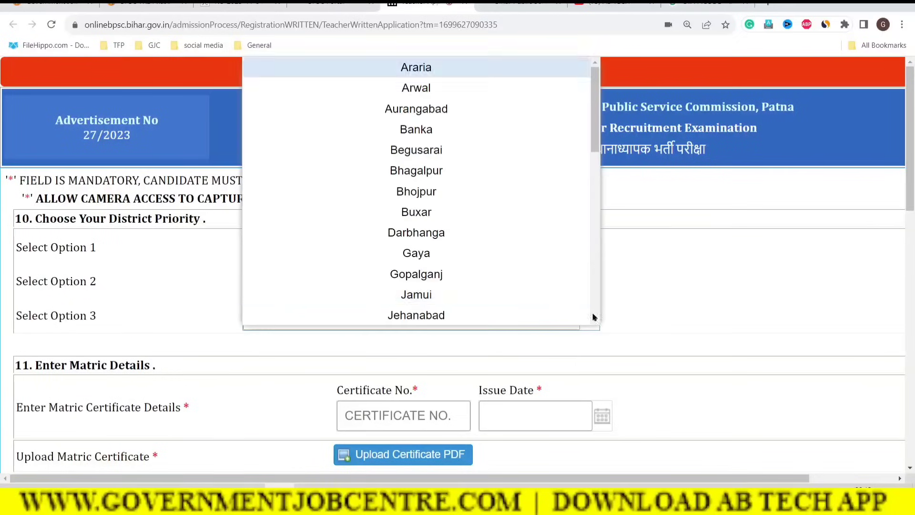
pyautogui.click(418, 68)
pyautogui.click(673, 253)
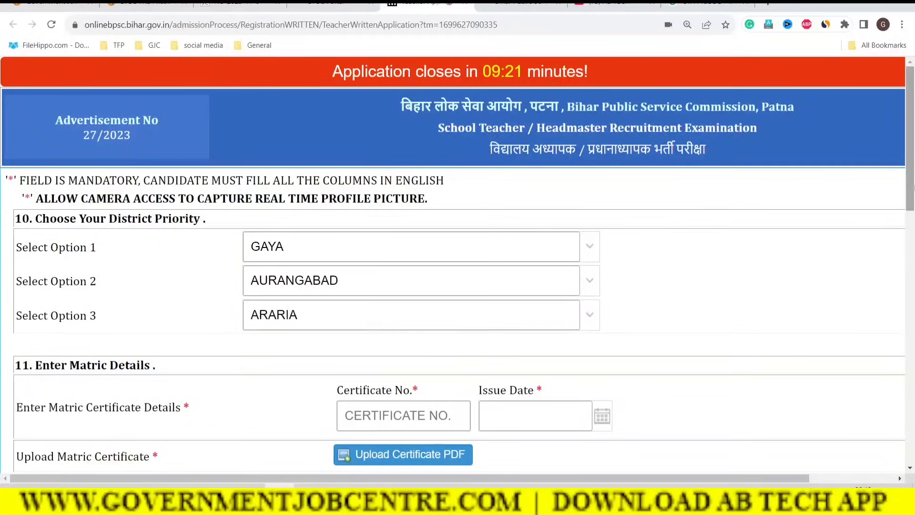
pyautogui.moveTo(913, 188); pyautogui.dragTo(913, 262)
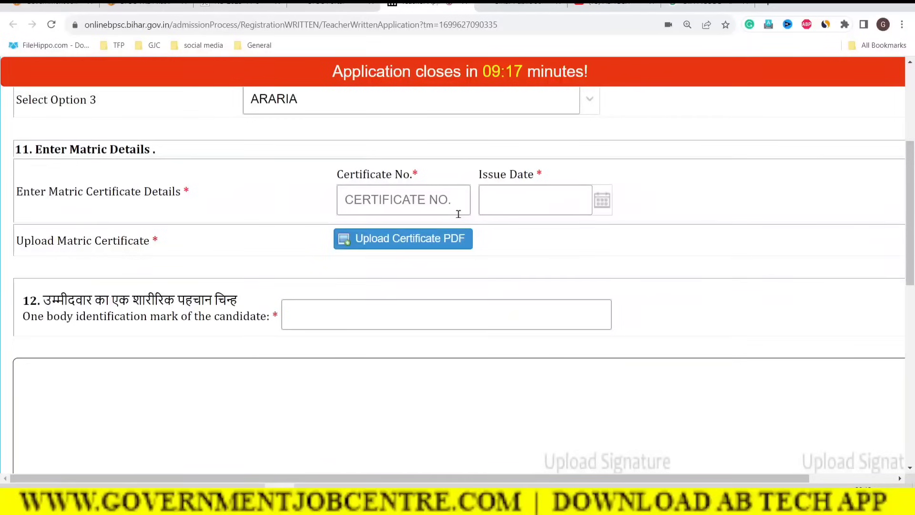
# Step: Enter the matric certificate number and set its issue date to 13 August 2019
pyautogui.click(361, 204)
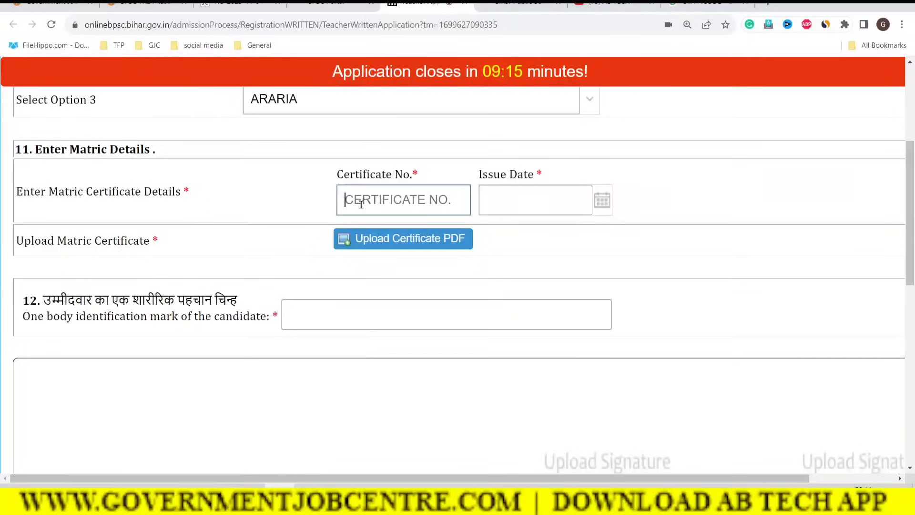
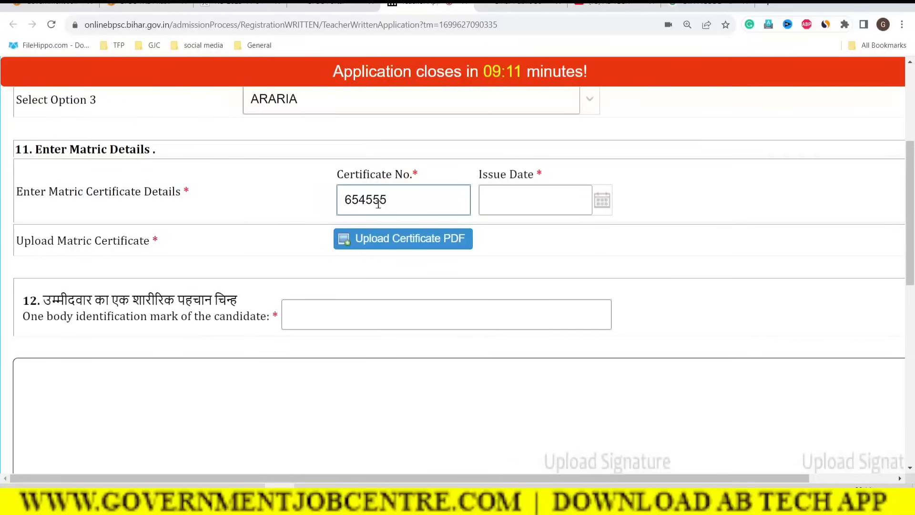
pyautogui.click(603, 200)
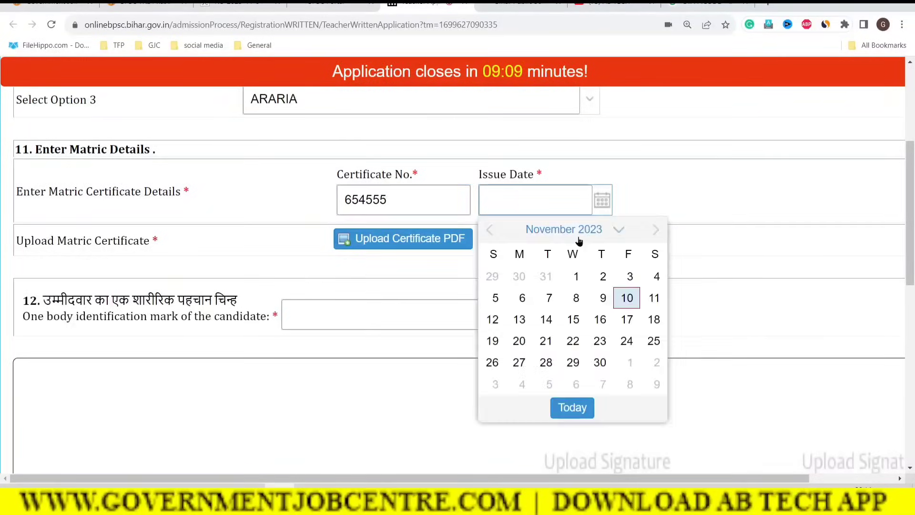
pyautogui.click(604, 234)
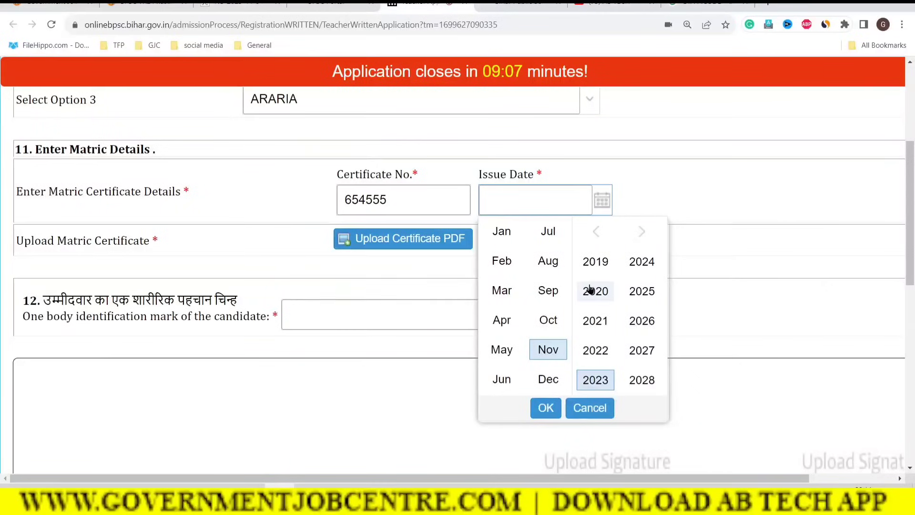
pyautogui.click(607, 261)
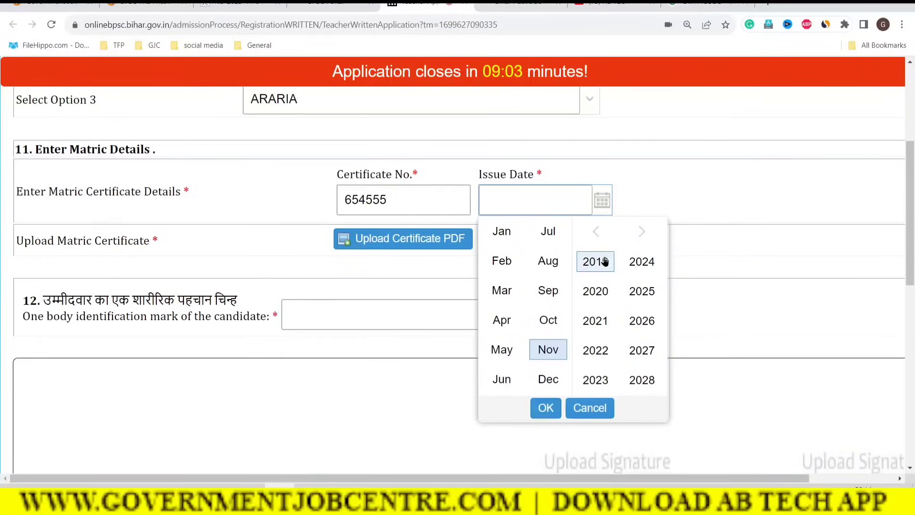
pyautogui.click(544, 264)
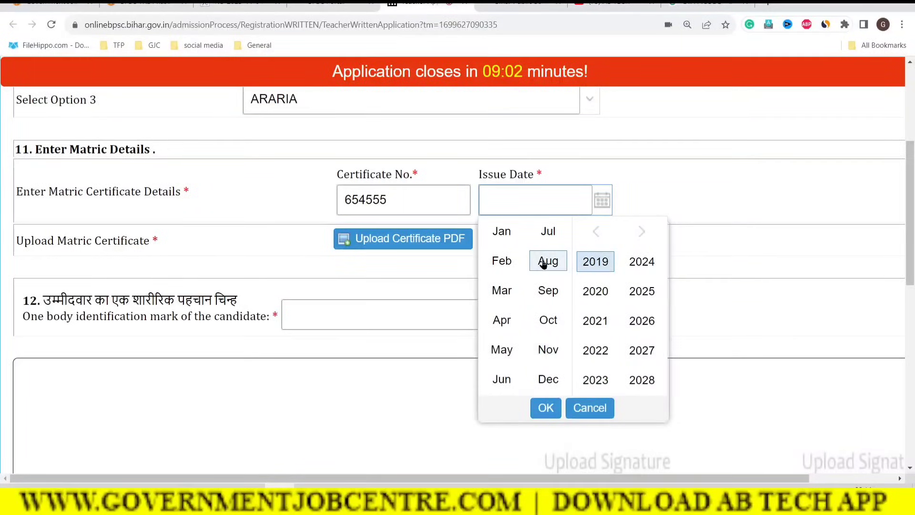
pyautogui.click(544, 407)
pyautogui.click(548, 321)
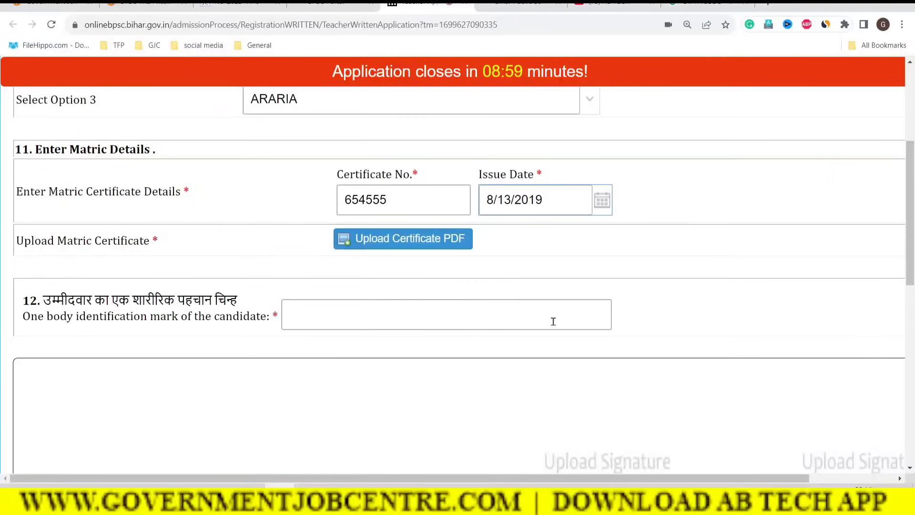
# Step: Upload stet.pdf as the matric certificate PDF
pyautogui.click(404, 246)
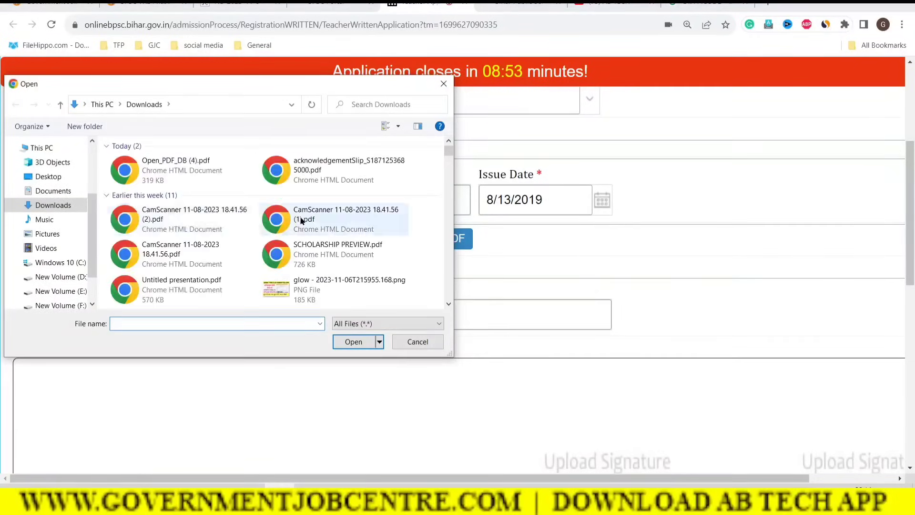
pyautogui.moveTo(451, 151); pyautogui.dragTo(451, 151)
pyautogui.click(300, 204)
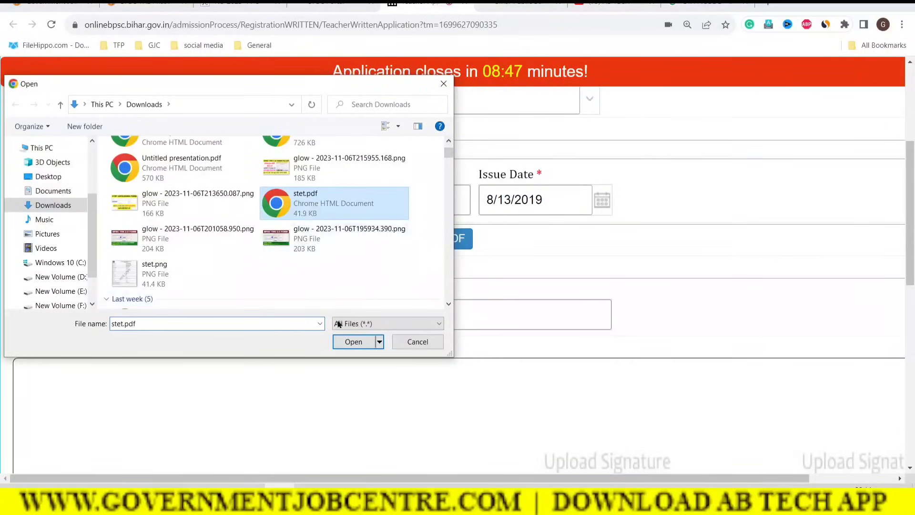
pyautogui.click(346, 343)
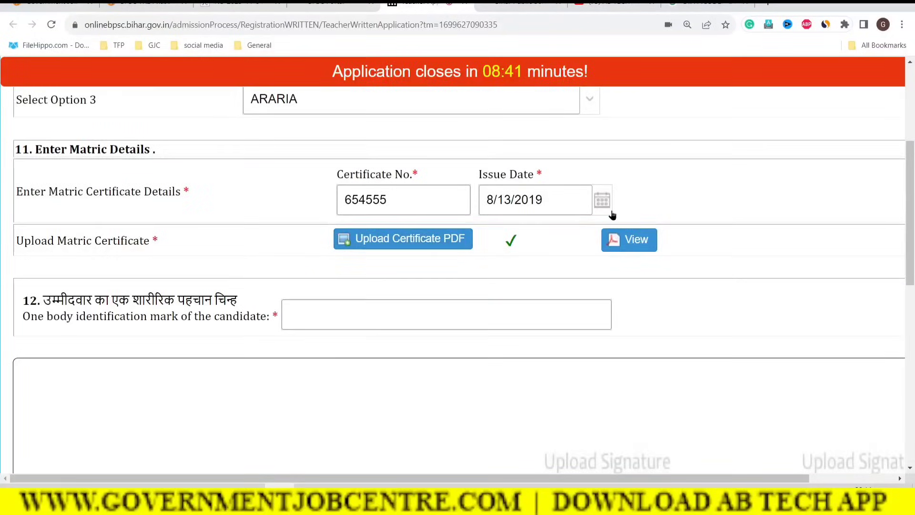
# Step: Enter 'A BALCK MOLE ON LIPS' as the body identification mark, correcting the mistyped EY
pyautogui.click(323, 316)
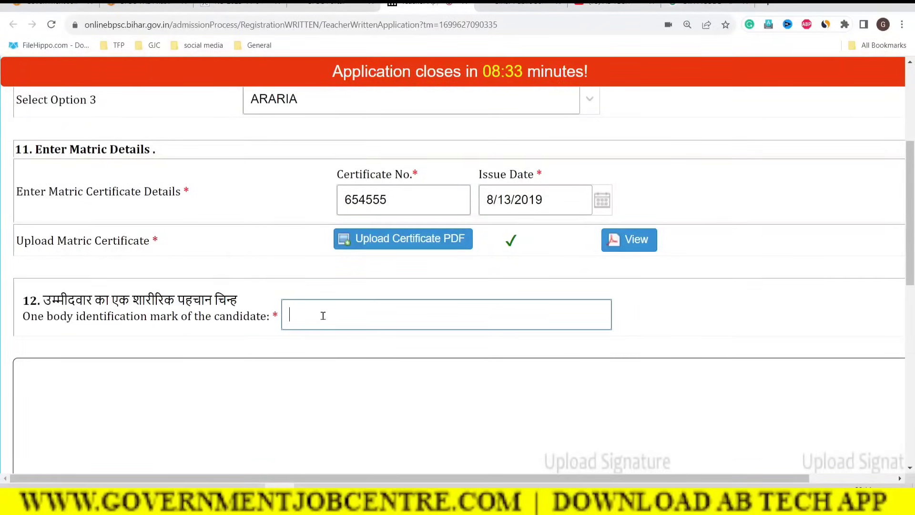
pyautogui.write('A BALCK MOLE ON')
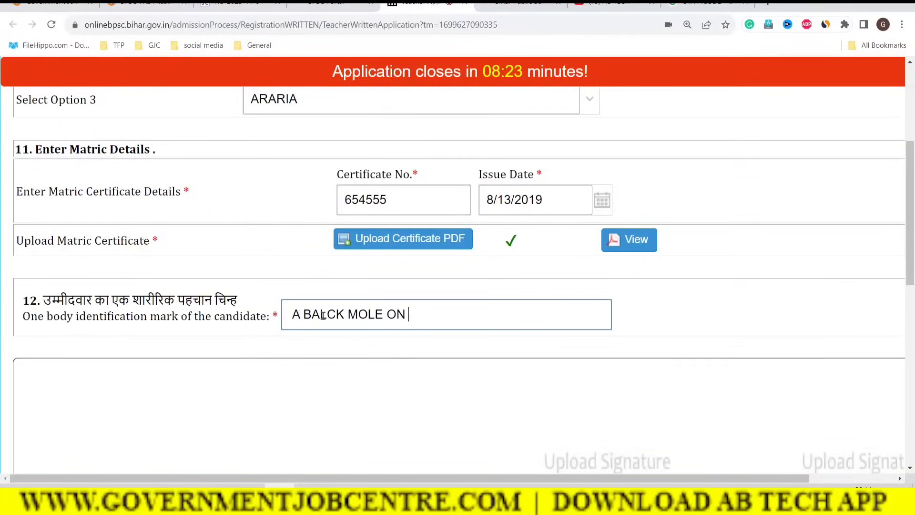
pyautogui.write('LIPS')
pyautogui.click(394, 356)
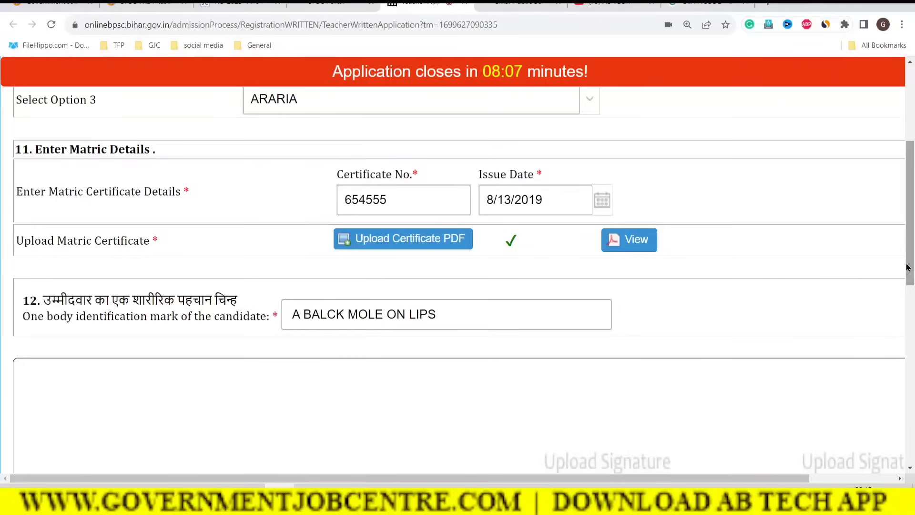
# Step: Capture a webcam profile photo, upload it, and acknowledge the Uploaded SuccessFully message
pyautogui.scroll(-4, 908, 276)
pyautogui.moveTo(910, 290); pyautogui.dragTo(912, 313)
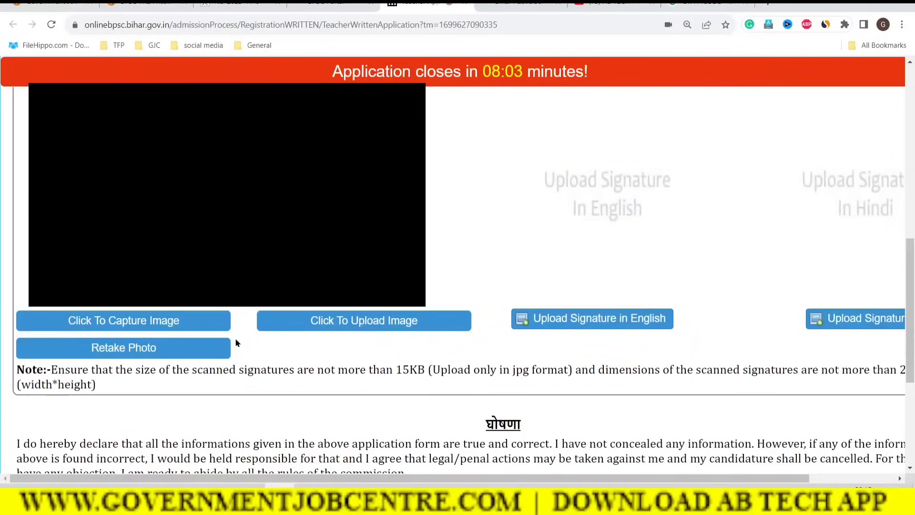
pyautogui.click(104, 326)
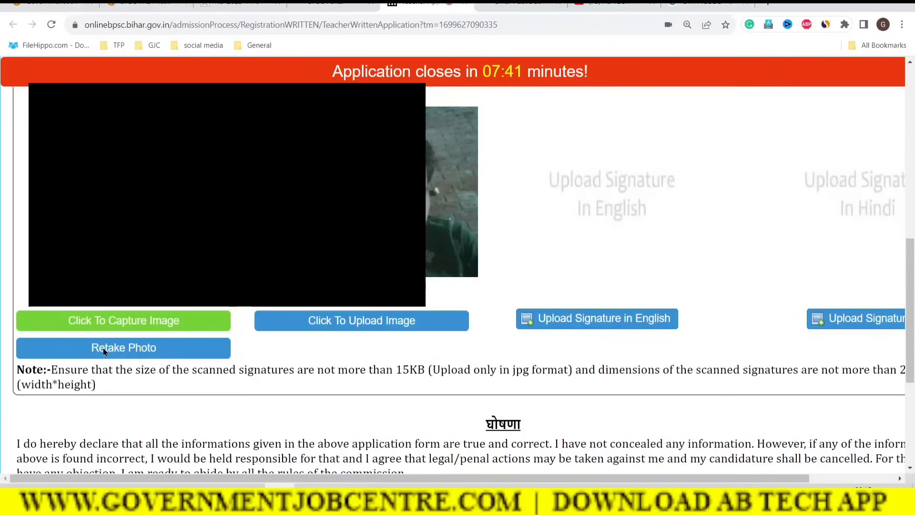
pyautogui.click(341, 328)
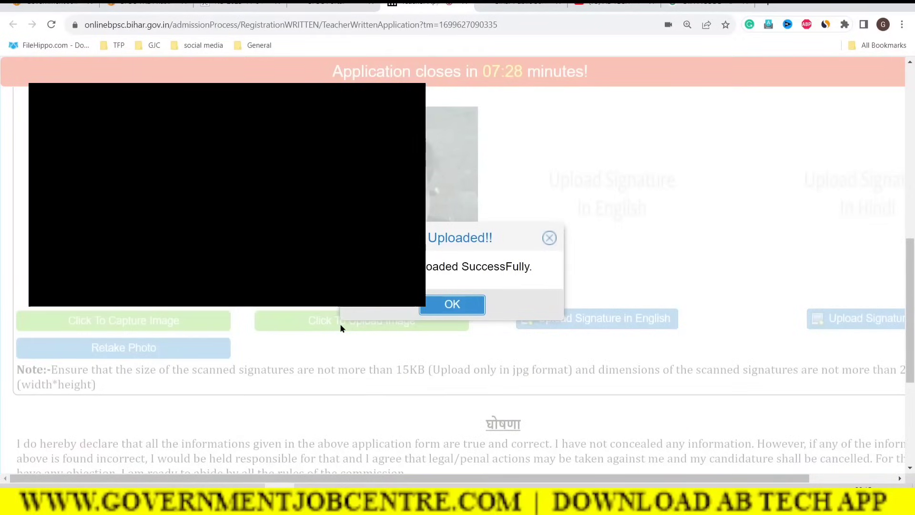
pyautogui.click(441, 308)
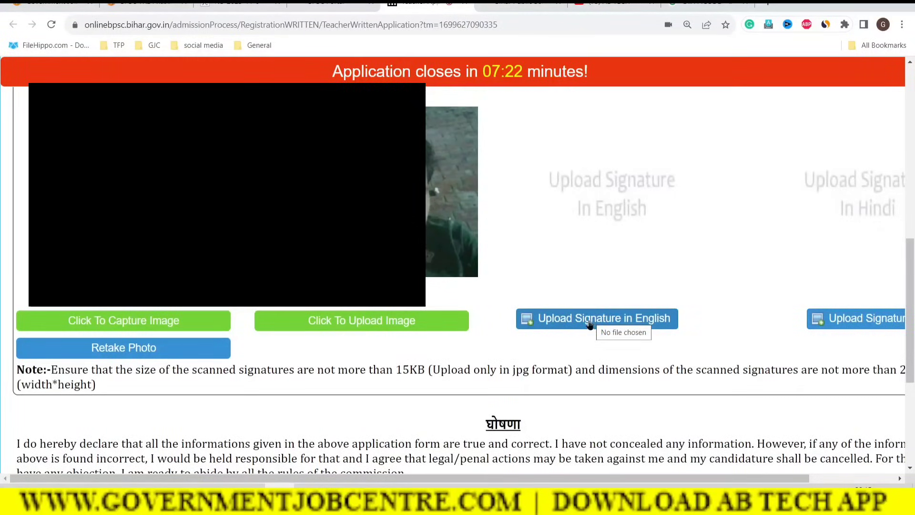
# Step: Check the 15KB signature size limit and begin attaching the English signature image
pyautogui.moveTo(378, 371); pyautogui.dragTo(499, 373)
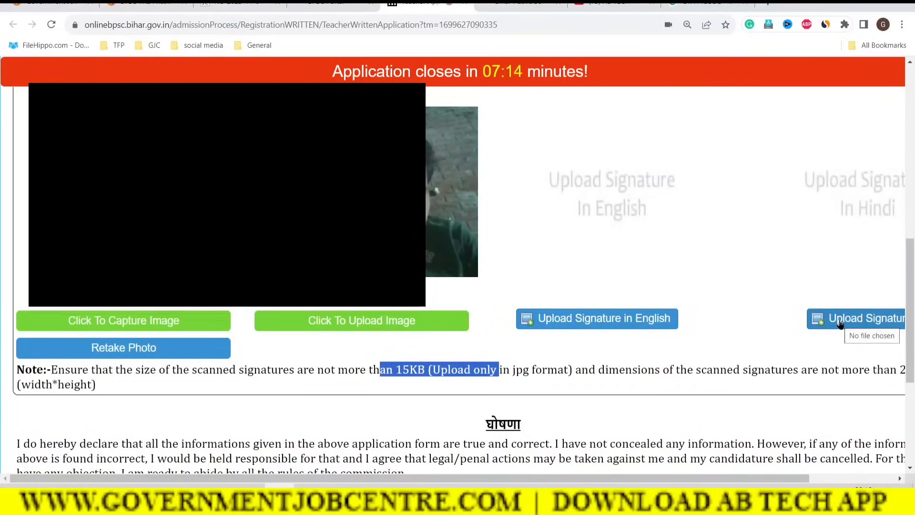
pyautogui.click(567, 324)
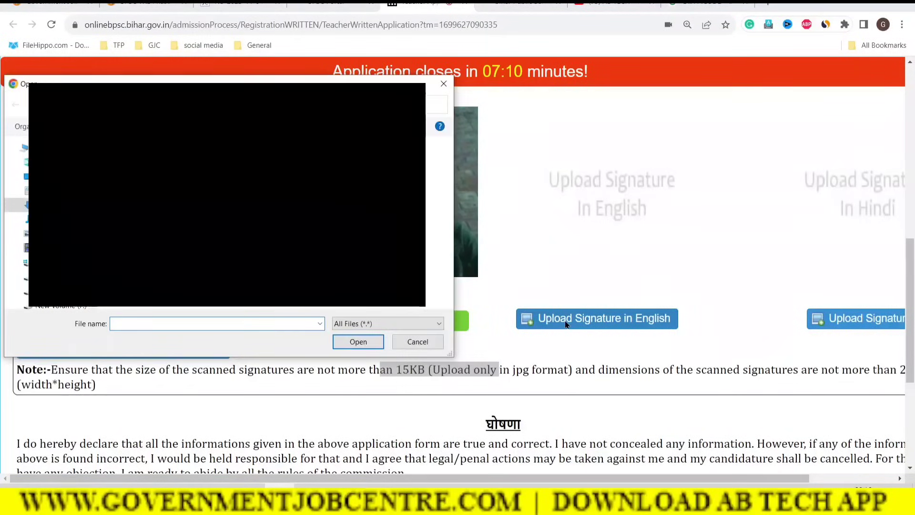